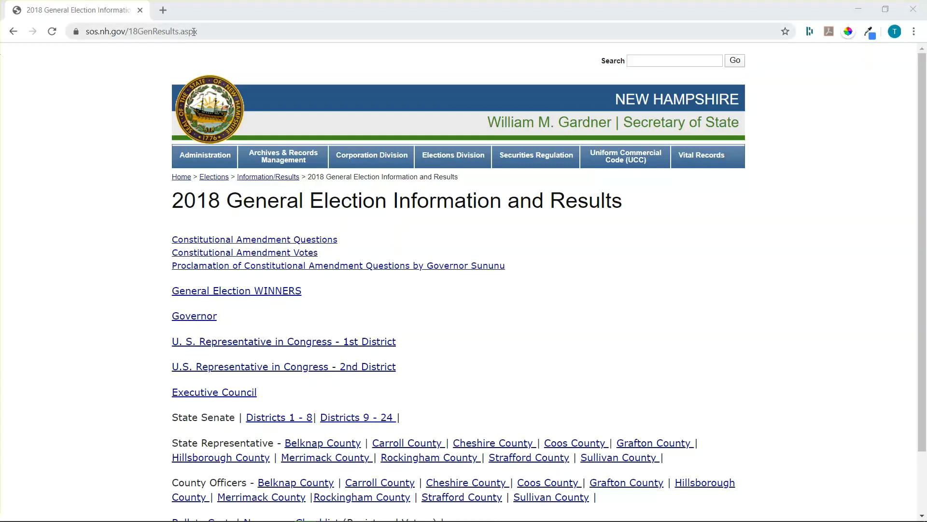
# Step: Download the Governor Summary .xls results file from the NH 2018 General Election results page
pyautogui.click(211, 319)
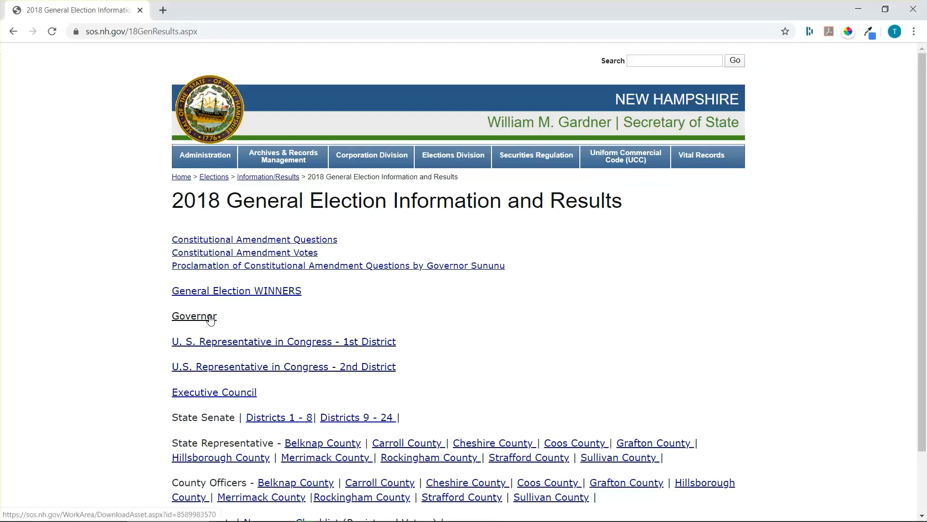
pyautogui.click(211, 319)
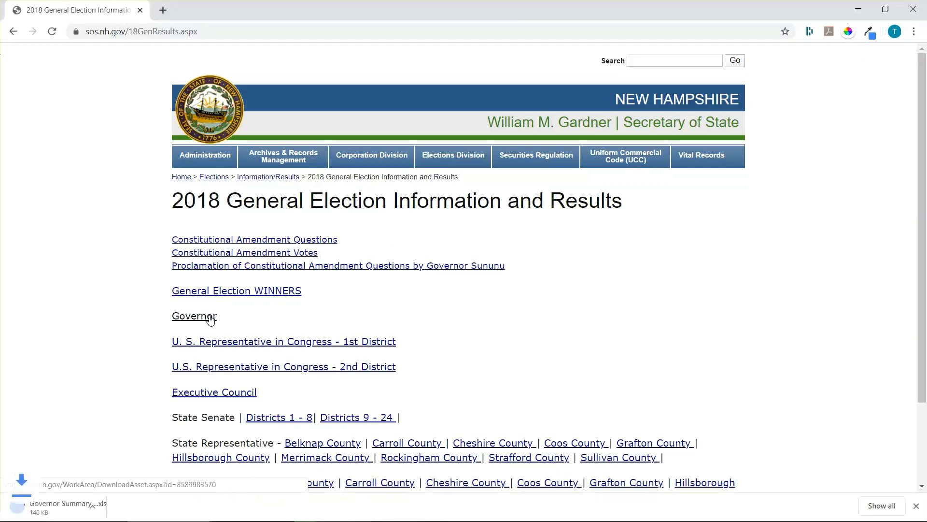
# Step: Open the Governor Summary workbook, enable editing, and copy the county table A4:E15
pyautogui.click(95, 510)
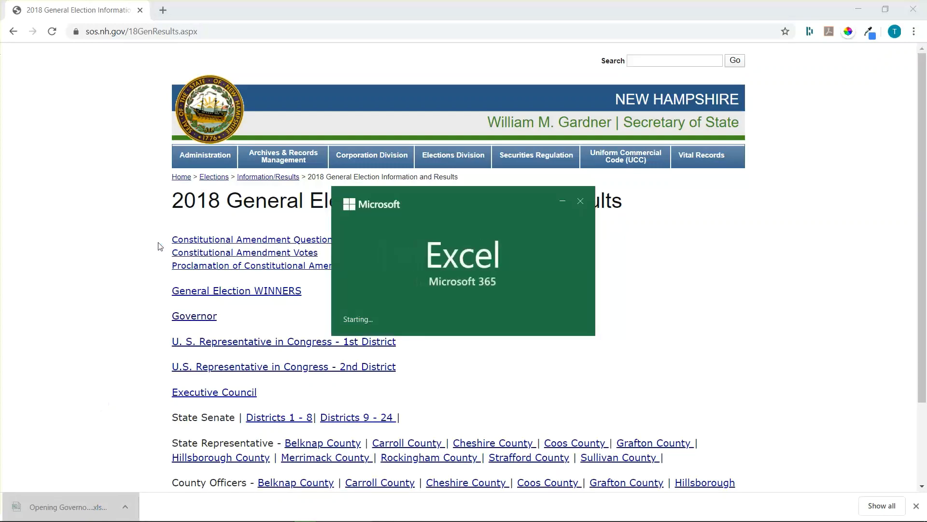
pyautogui.moveTo(185, 170)
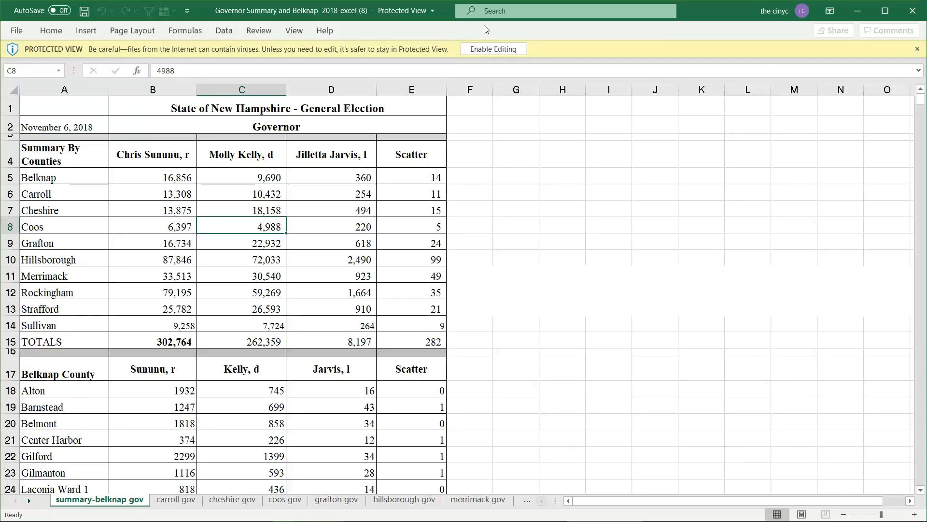
pyautogui.click(487, 48)
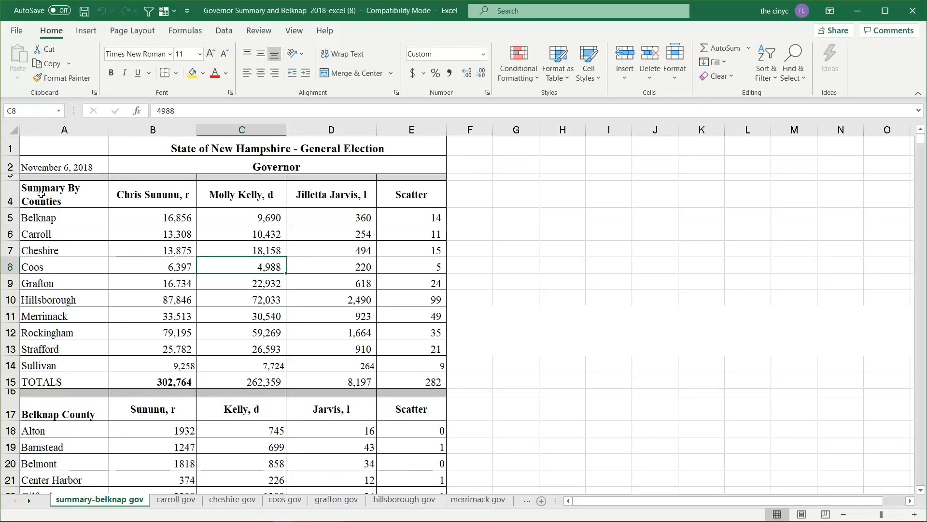
pyautogui.moveTo(42, 195); pyautogui.dragTo(412, 377)
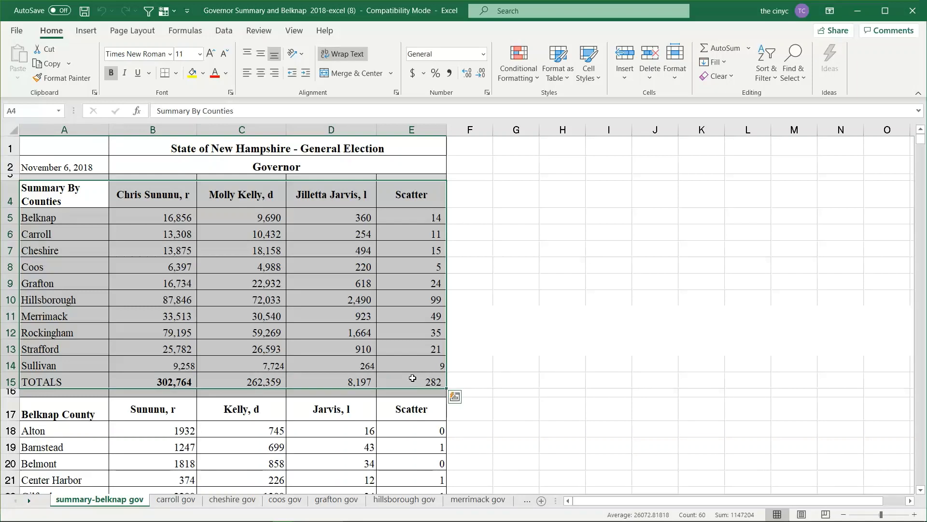
pyautogui.hotkey('ctrl', 'c')
pyautogui.press('Return')
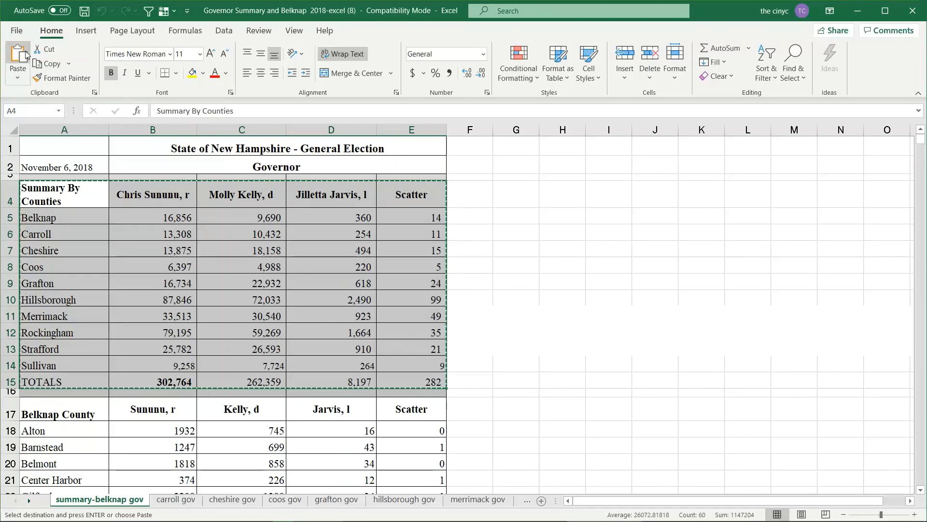
# Step: Paste the county vote table into A1 of a new blank workbook and widen column A
pyautogui.click(17, 30)
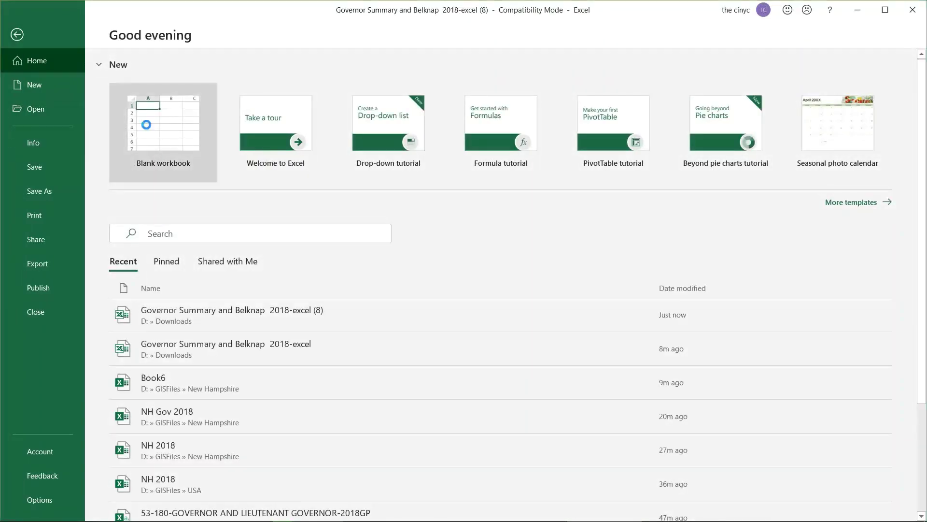
pyautogui.hotkey('ctrl', 'v')
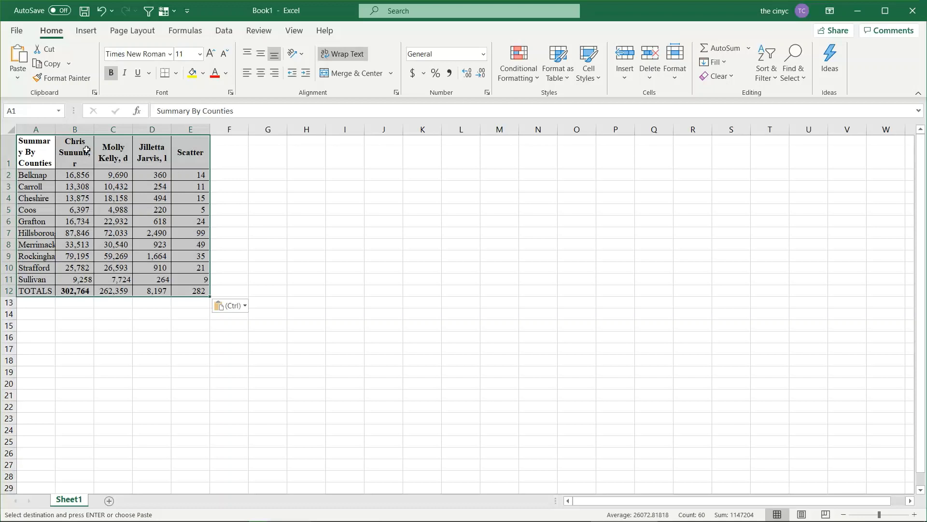
pyautogui.moveTo(55, 126); pyautogui.dragTo(94, 126)
pyautogui.doubleClick(80, 258)
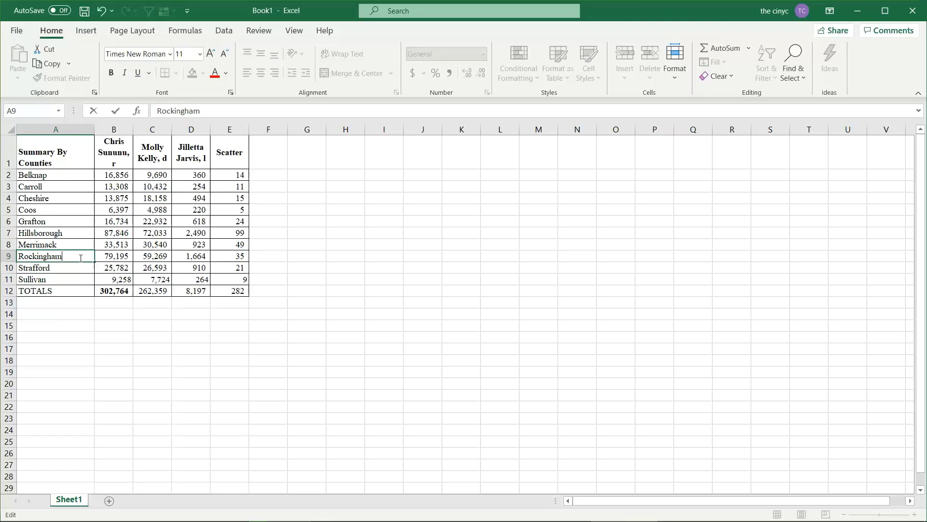
pyautogui.click(272, 154)
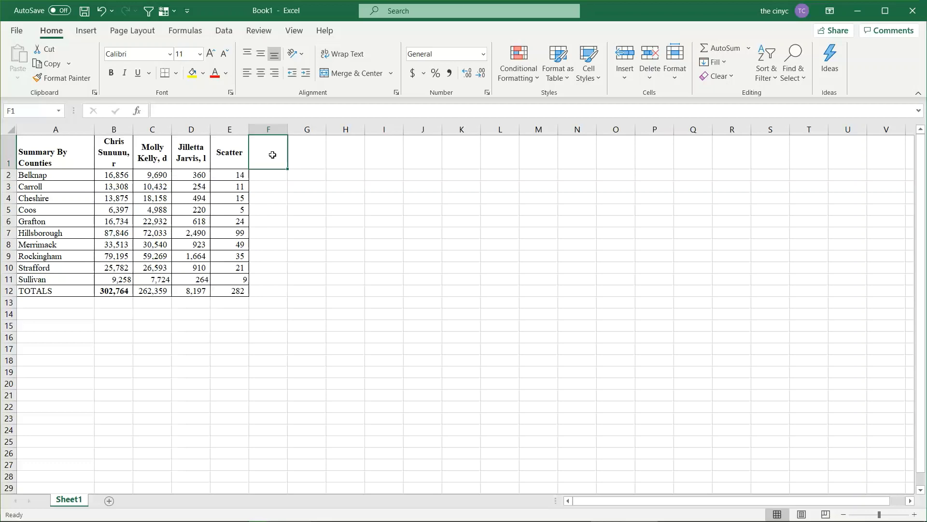
# Step: Add a Total heading in F1 with =SUM(B2:E2) beneath it
pyautogui.write('Total')
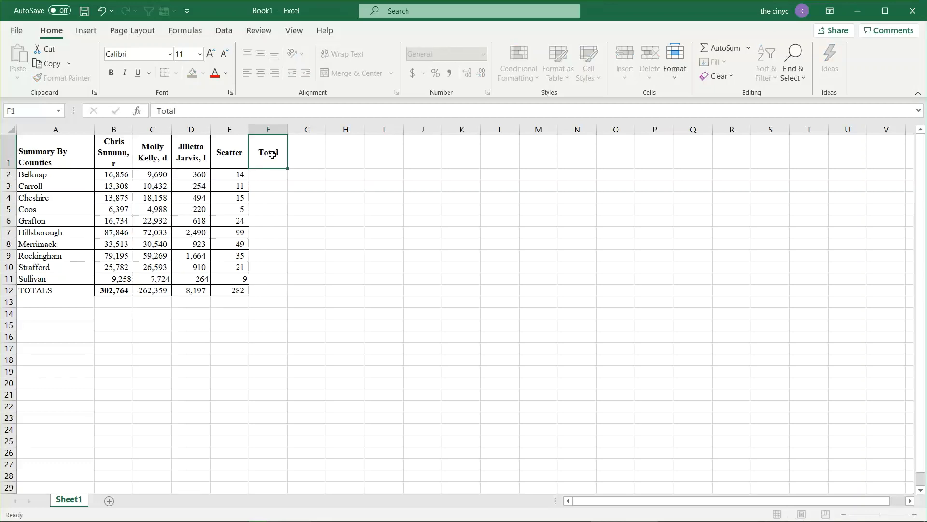
pyautogui.press('Return')
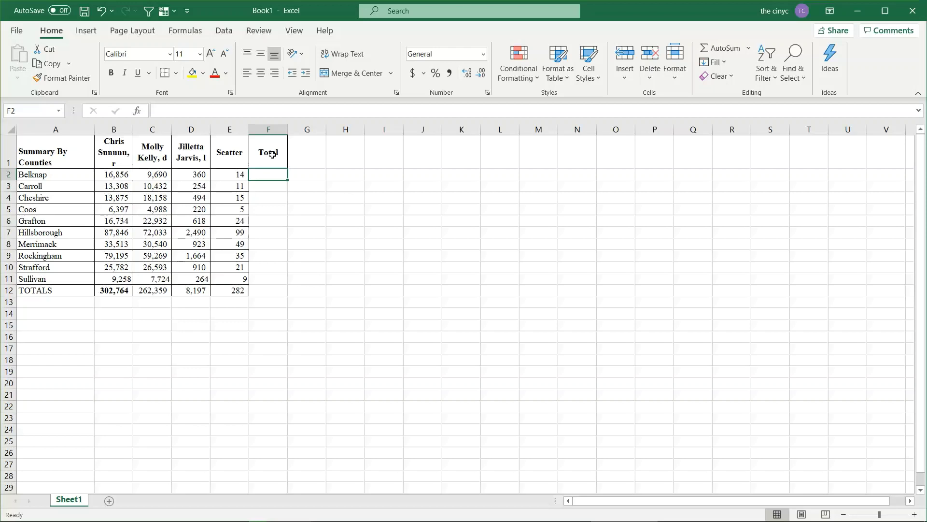
pyautogui.write('=sum(')
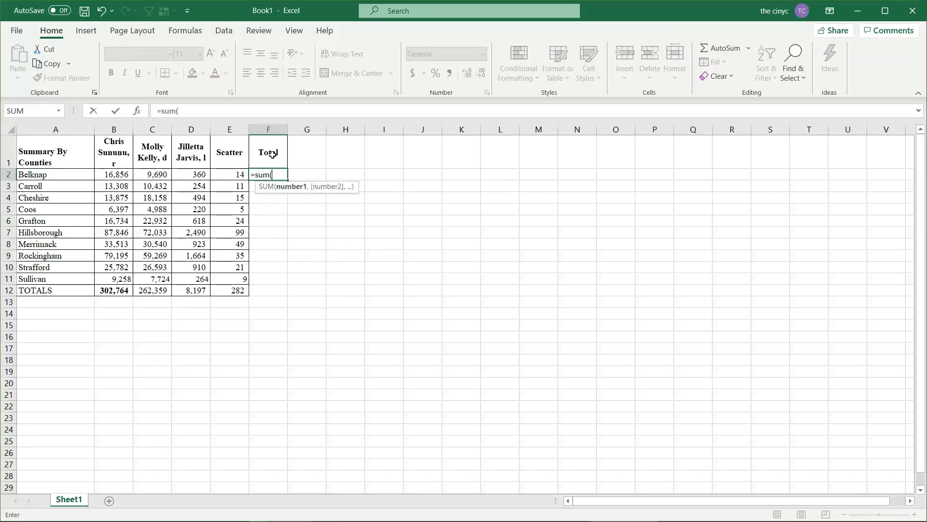
pyautogui.moveTo(131, 173); pyautogui.dragTo(237, 179)
pyautogui.press('Return')
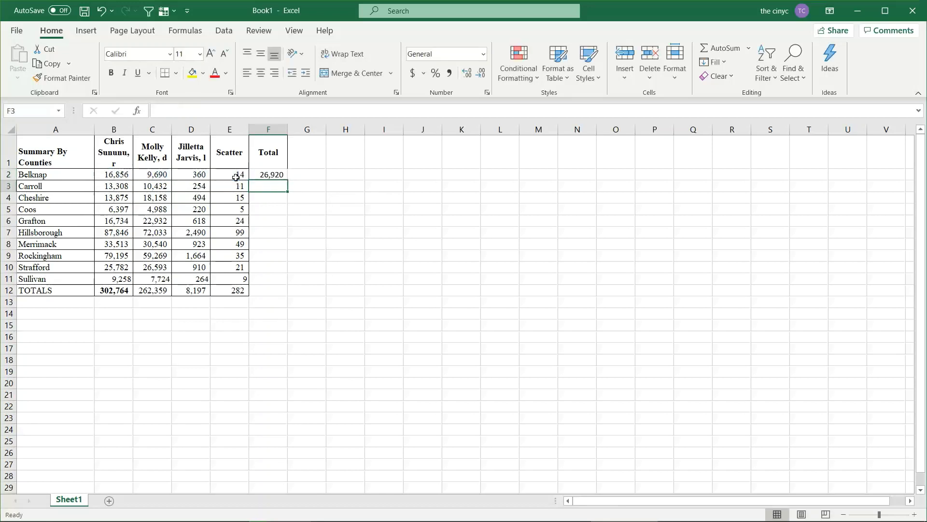
# Step: Add an RPCT heading in G1 with the Republican share formula =B2/F2
pyautogui.press('Up')
pyautogui.press('Up')
pyautogui.press('Right')
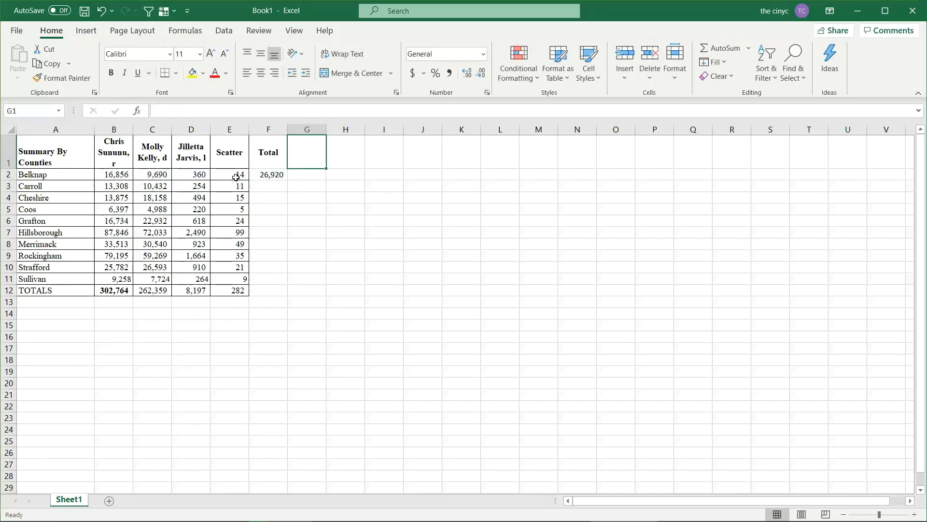
pyautogui.write('RPCT')
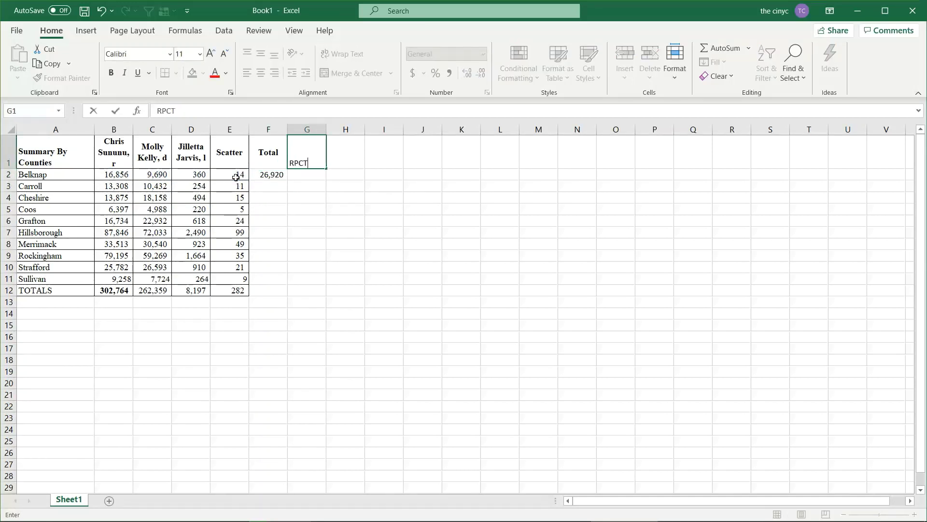
pyautogui.press('Return')
pyautogui.write('=')
pyautogui.press('Left')
pyautogui.press('Left')
pyautogui.press('Left')
pyautogui.press('Left')
pyautogui.press('Left')
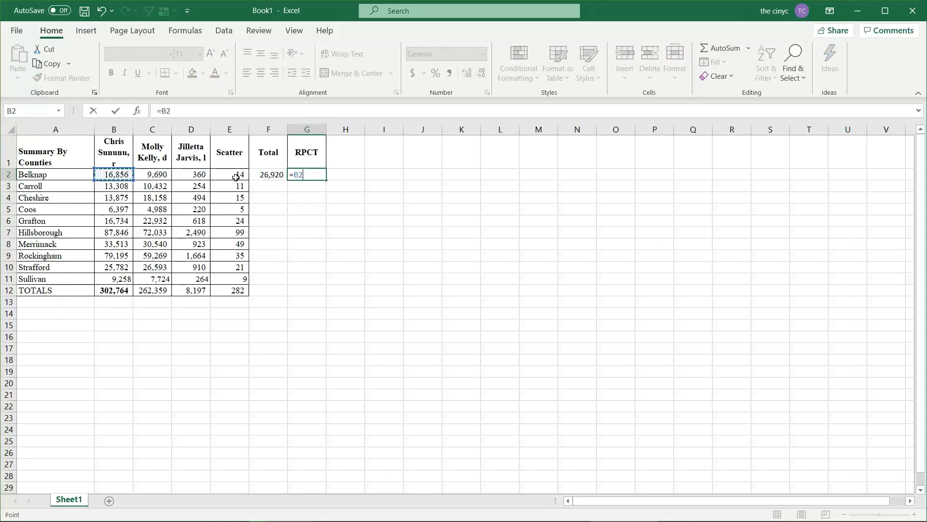
pyautogui.write('/')
pyautogui.press('Left')
pyautogui.press('Return')
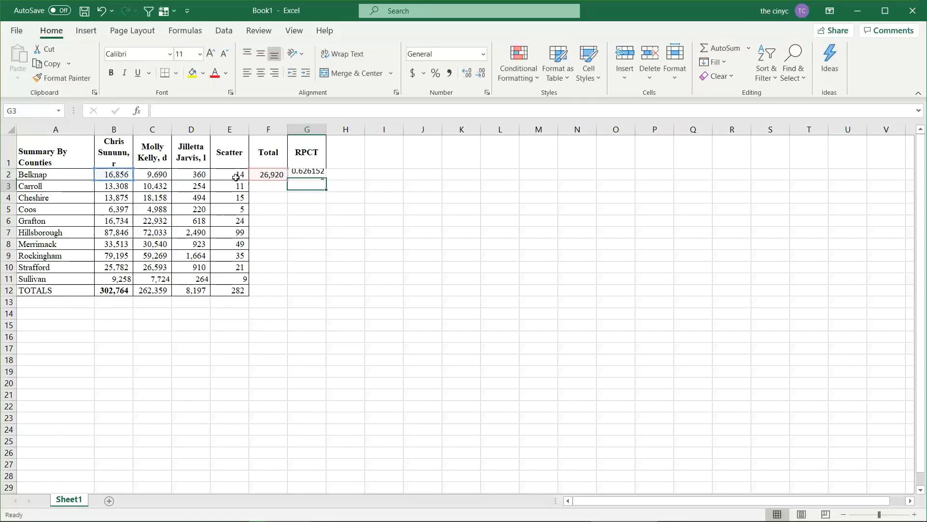
# Step: Add a DCPT heading in H1 with the Democratic share formula =C2/F2
pyautogui.press('Up')
pyautogui.press('Up')
pyautogui.press('Right')
pyautogui.write('DC')
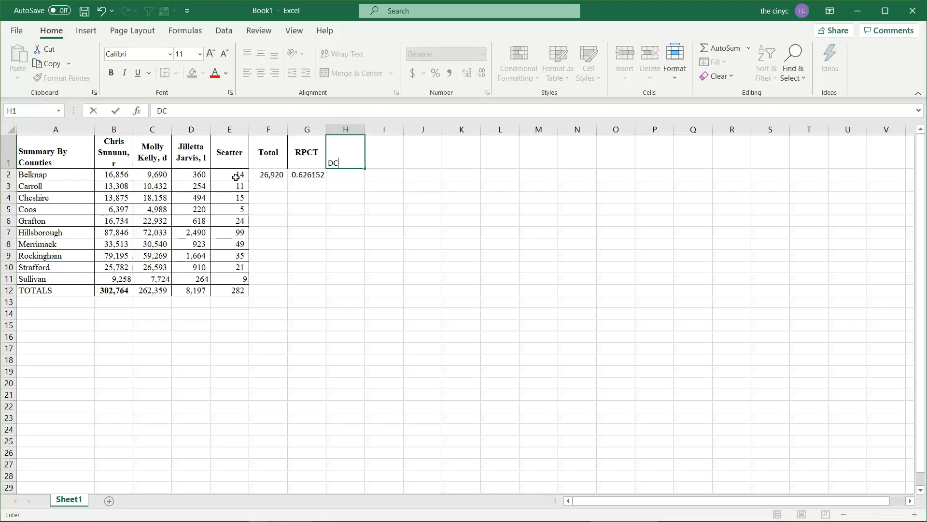
pyautogui.write('PT')
pyautogui.press('Return')
pyautogui.write('=')
pyautogui.press('Left')
pyautogui.press('Left')
pyautogui.press('Left')
pyautogui.press('Left')
pyautogui.press('Left')
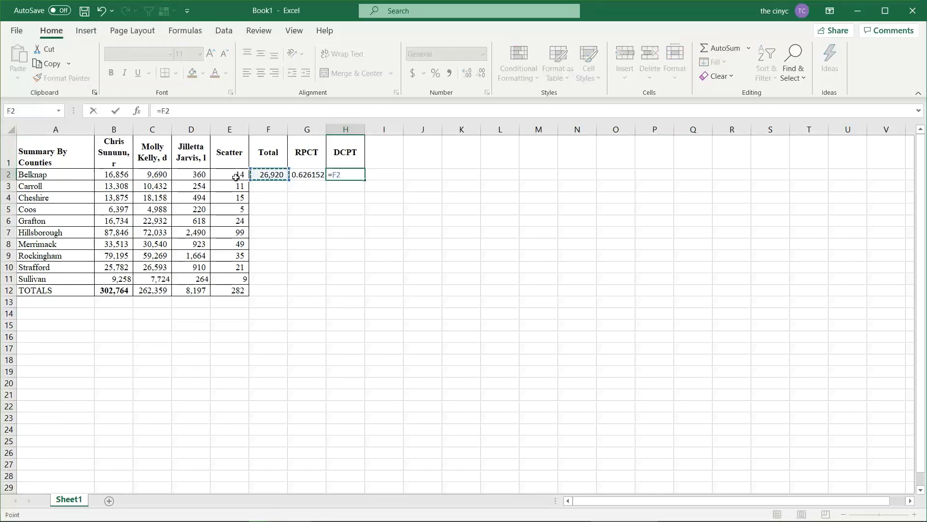
pyautogui.write('/')
pyautogui.press('Left')
pyautogui.press('Left')
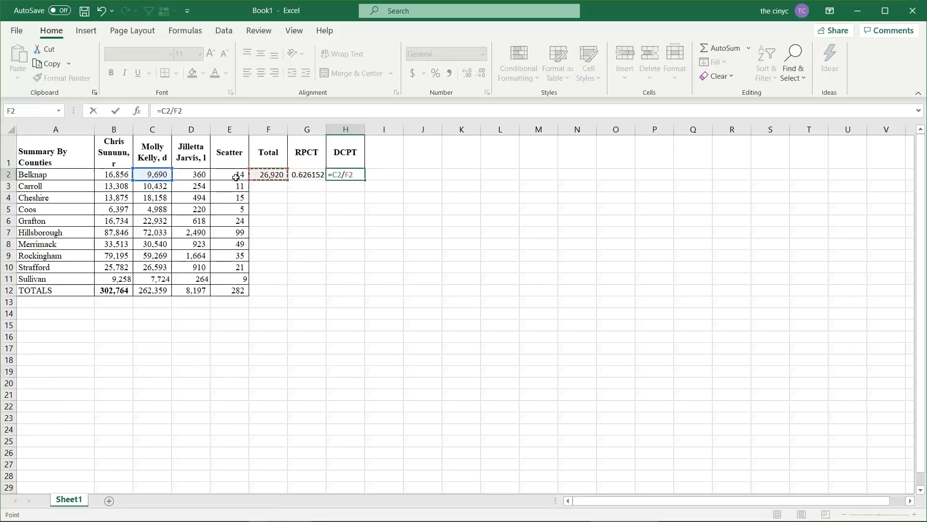
pyautogui.press('Return')
# Step: Add an R-D heading in I1 with the margin formula =G2-H2
pyautogui.press('Up')
pyautogui.press('Right')
pyautogui.press('Up')
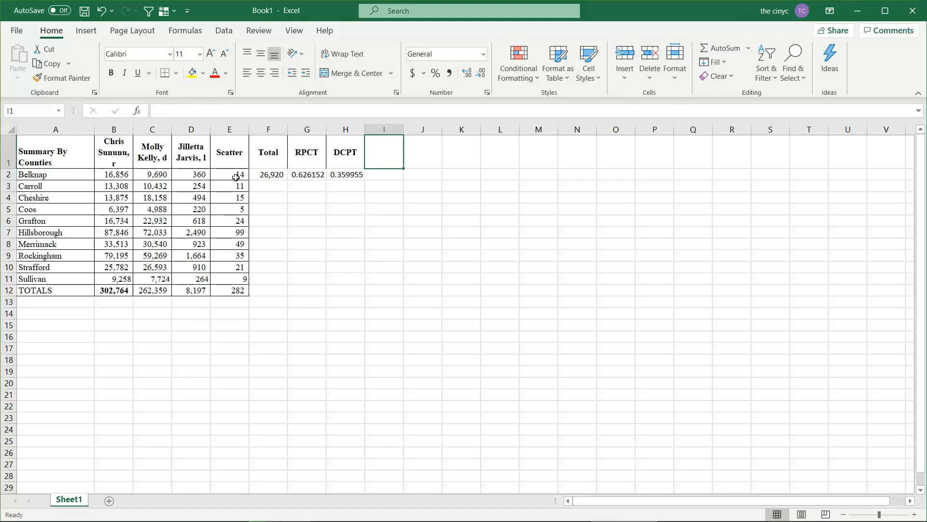
pyautogui.write('R-D')
pyautogui.press('Return')
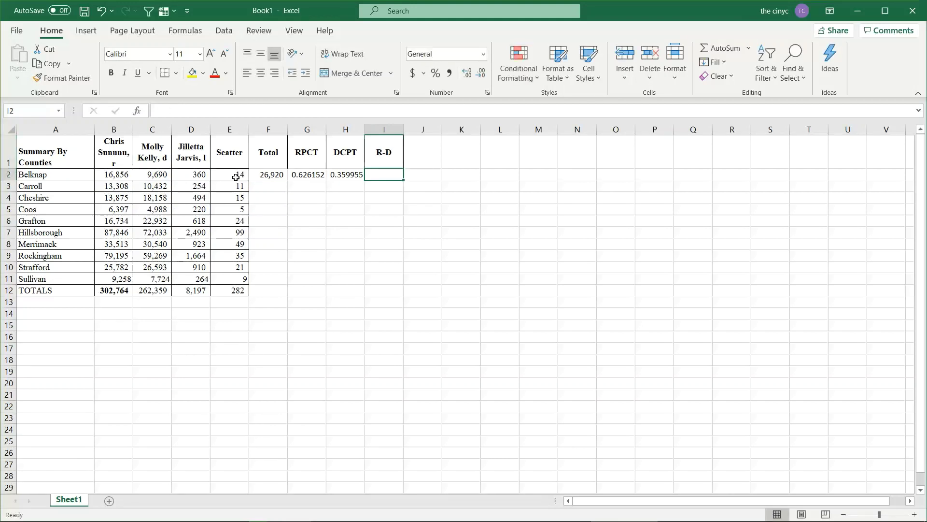
pyautogui.write('=')
pyautogui.press('Left')
pyautogui.press('Left')
pyautogui.write('-')
pyautogui.press('Left')
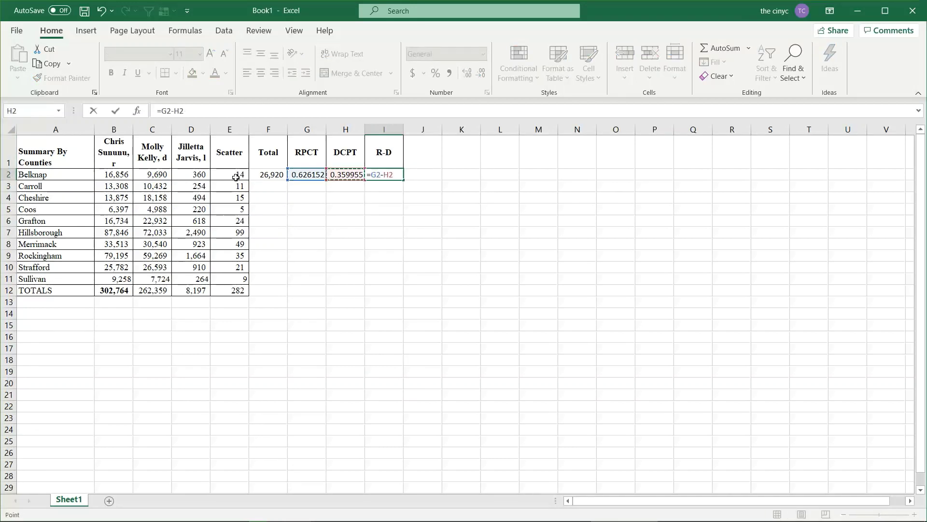
pyautogui.press('Return')
# Step: Copy the F2:I2 formulas down into F3:I12 for every county and TOTALS
pyautogui.moveTo(269, 175); pyautogui.dragTo(378, 175)
pyautogui.hotkey('ctrl', 'c')
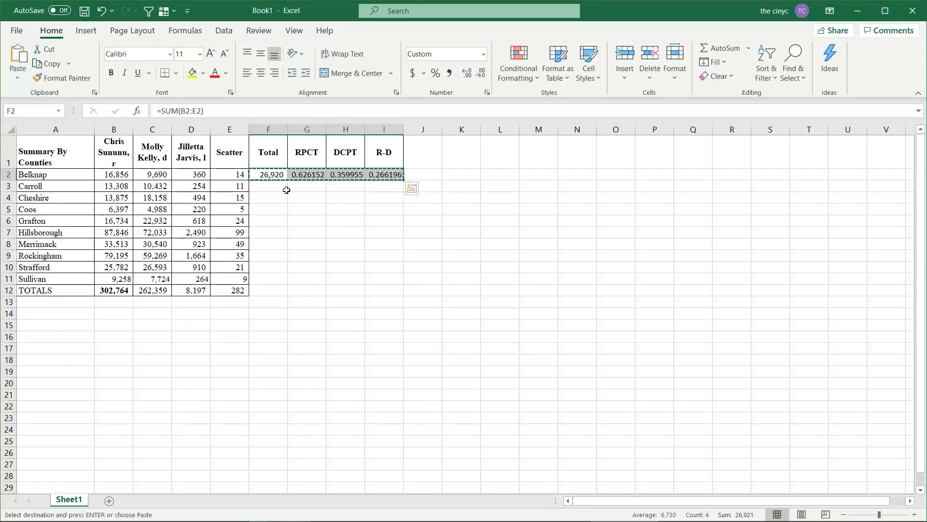
pyautogui.moveTo(280, 188); pyautogui.dragTo(278, 288)
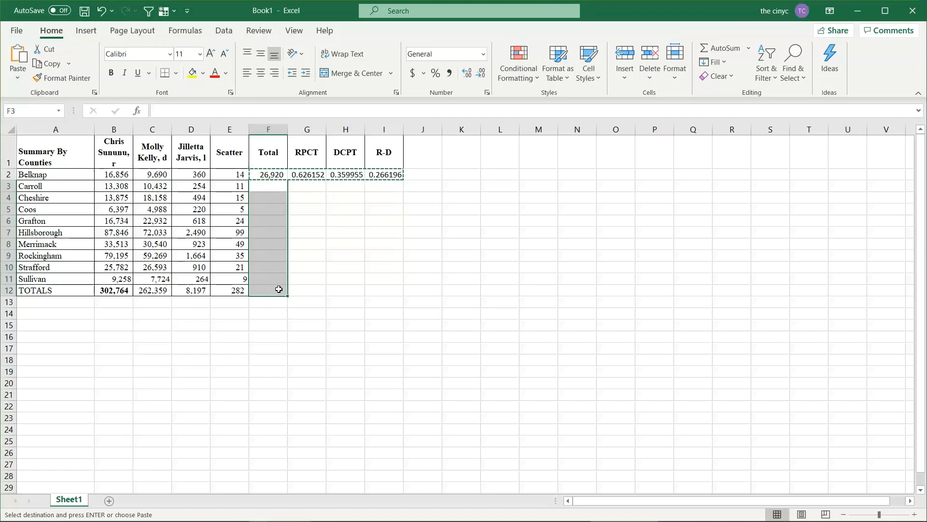
pyautogui.hotkey('ctrl', 'v')
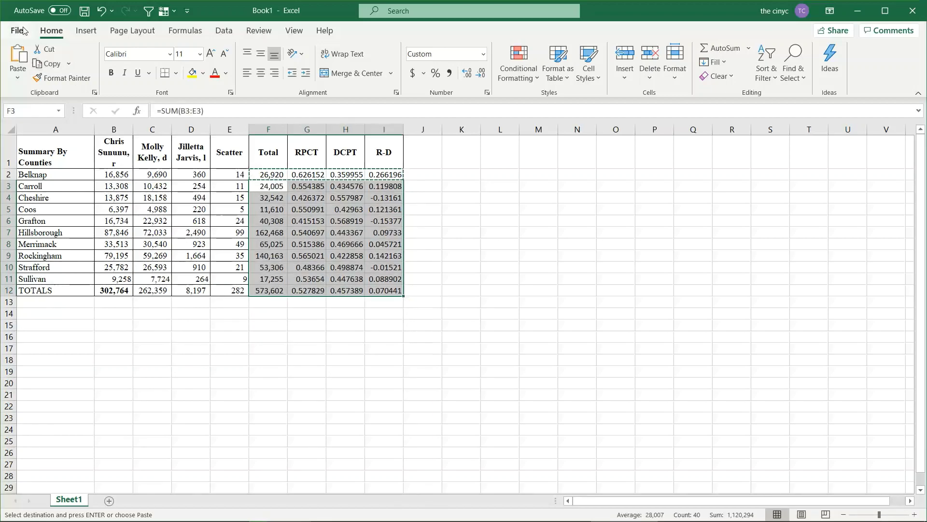
# Step: Save the workbook under the name NH 2018 using Save As
pyautogui.click(21, 29)
pyautogui.click(54, 174)
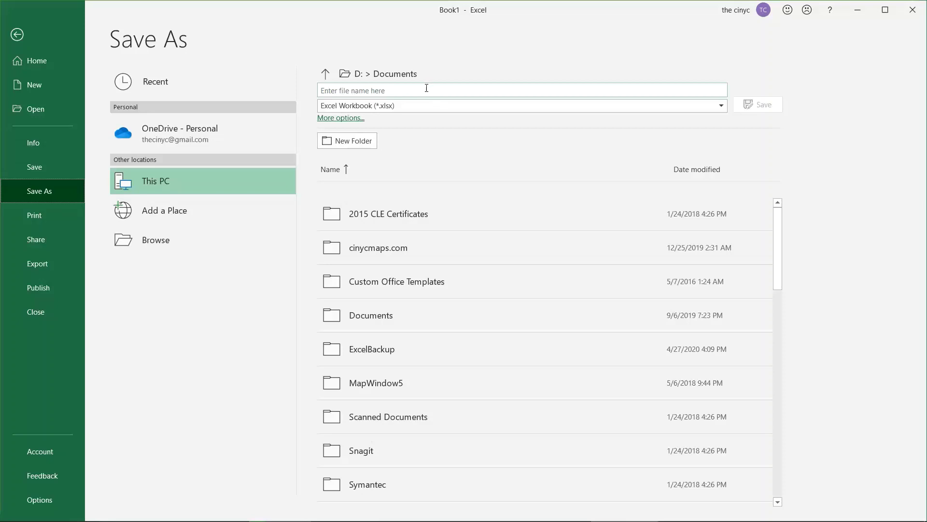
pyautogui.click(427, 88)
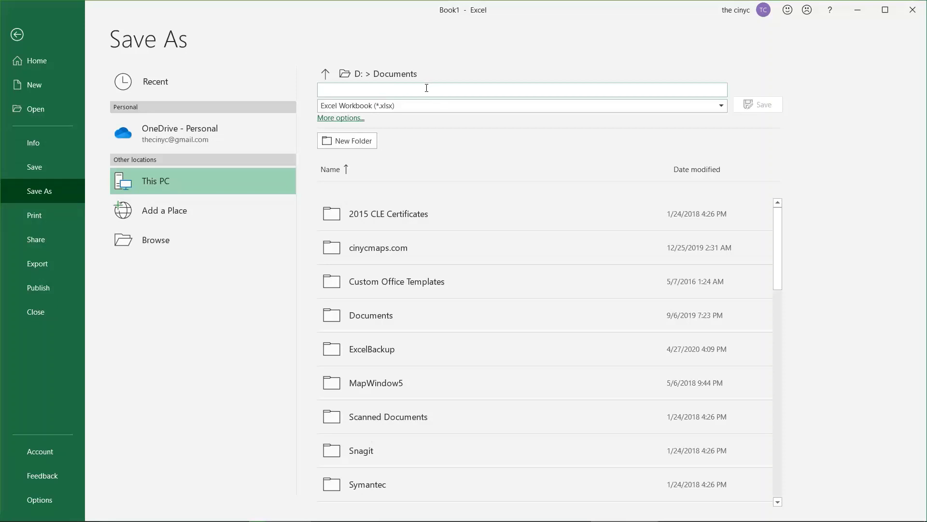
pyautogui.write('NH 2018')
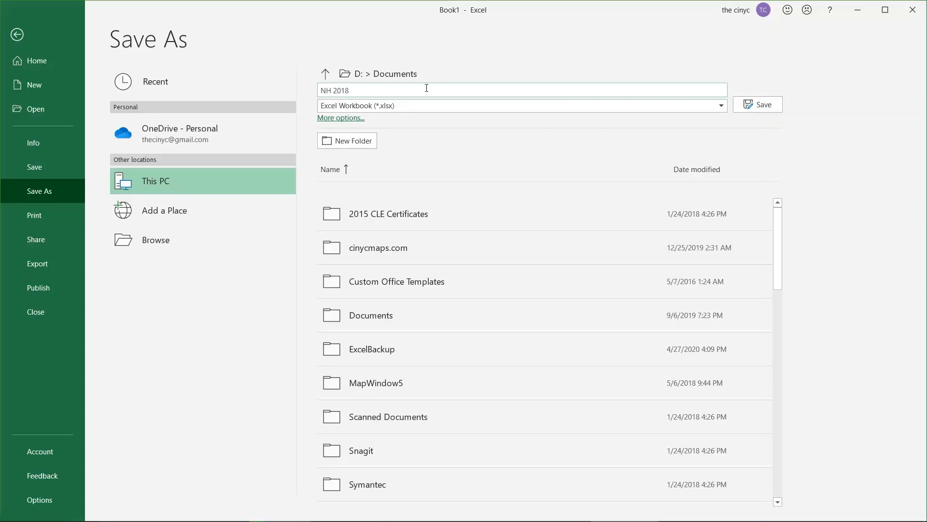
pyautogui.press('Return')
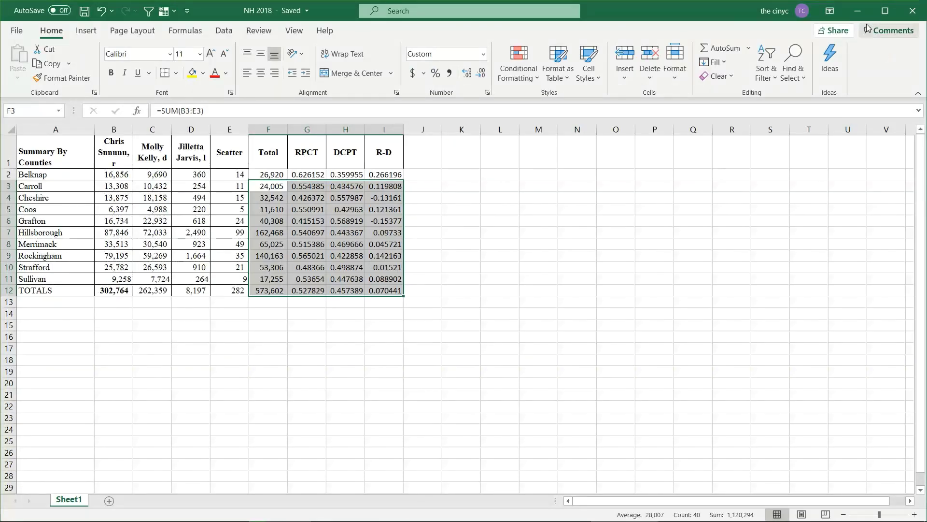
# Step: Minimise Excel, switch to QGIS, and open the New Hampshire GIS files folder in File Explorer
pyautogui.click(858, 10)
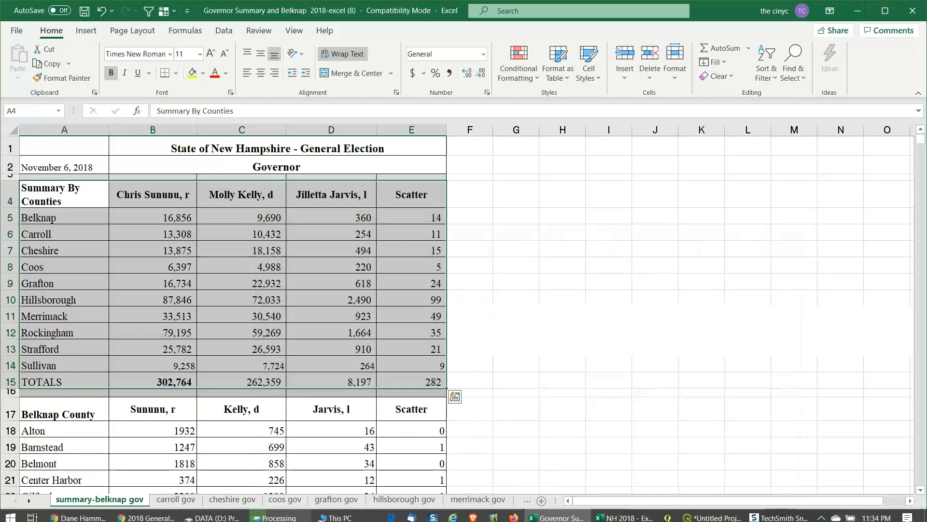
pyautogui.click(712, 517)
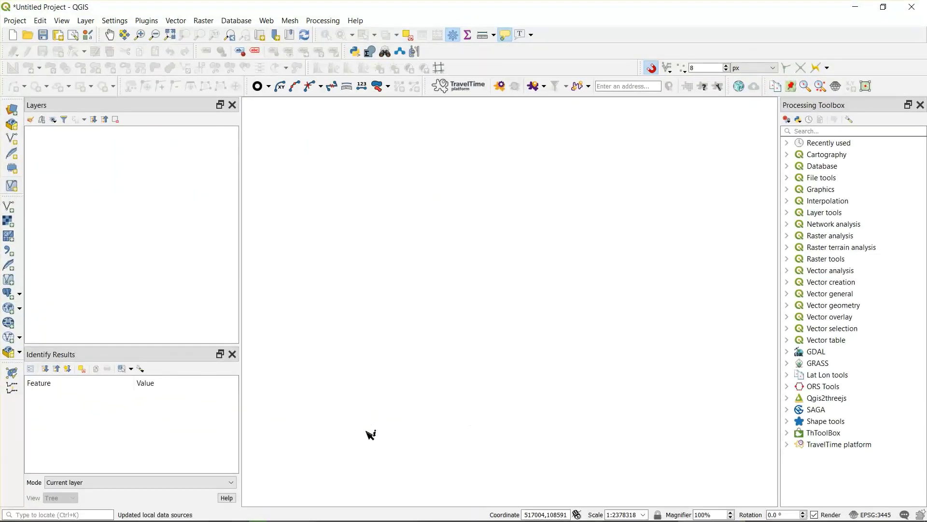
pyautogui.moveTo(375, 516)
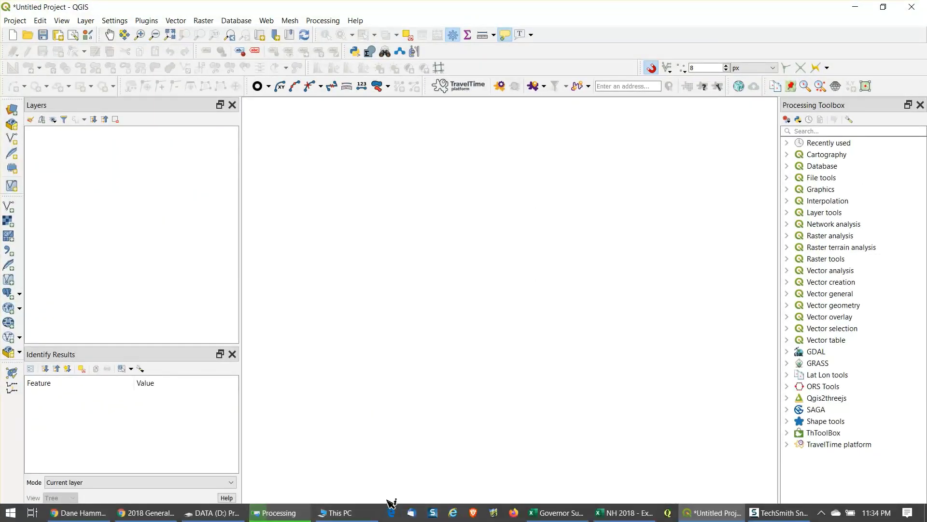
pyautogui.click(336, 512)
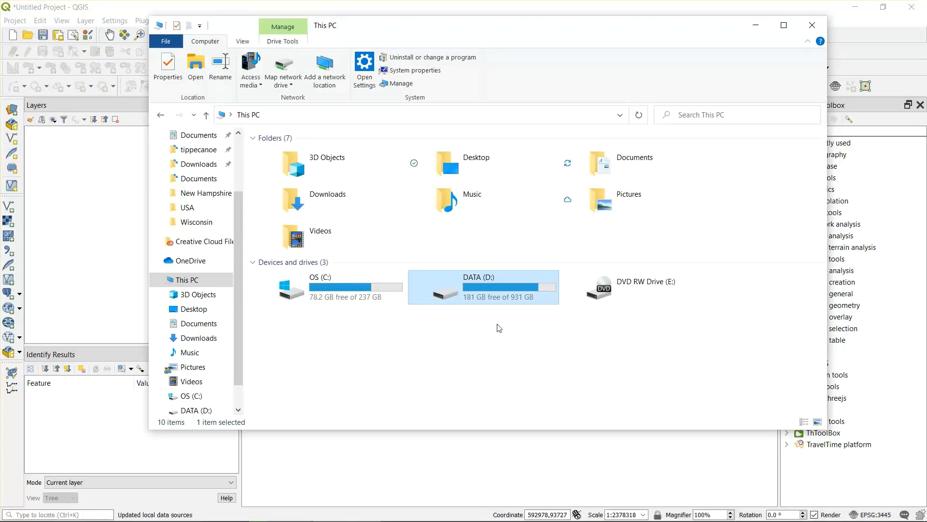
pyautogui.moveTo(412, 518)
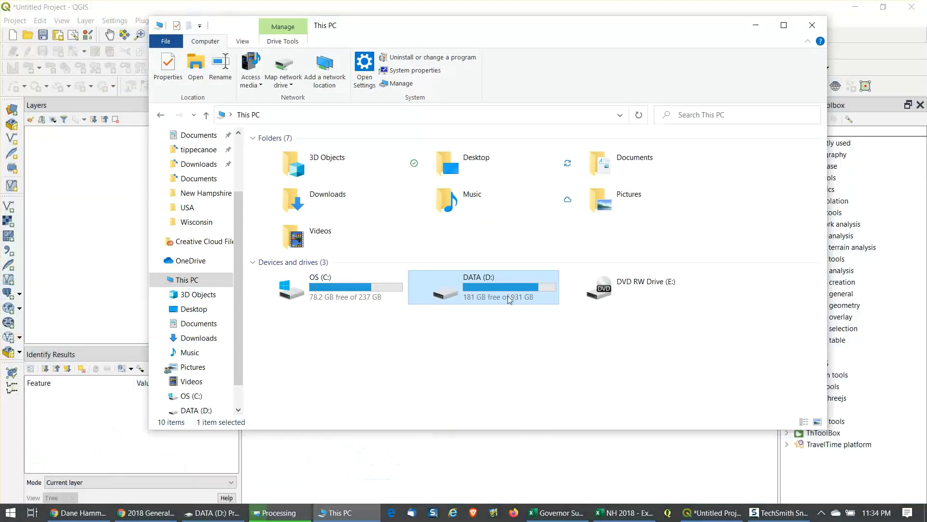
pyautogui.click(201, 194)
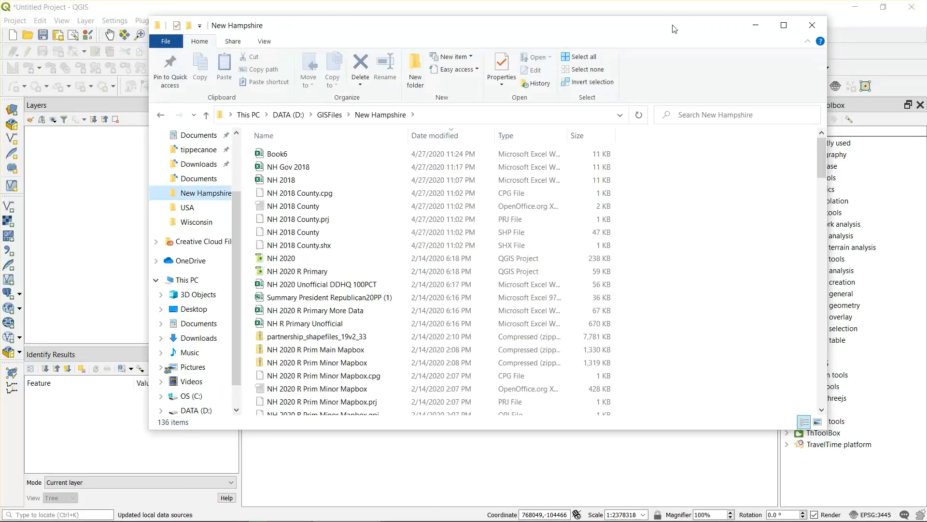
pyautogui.moveTo(674, 29); pyautogui.dragTo(594, 177)
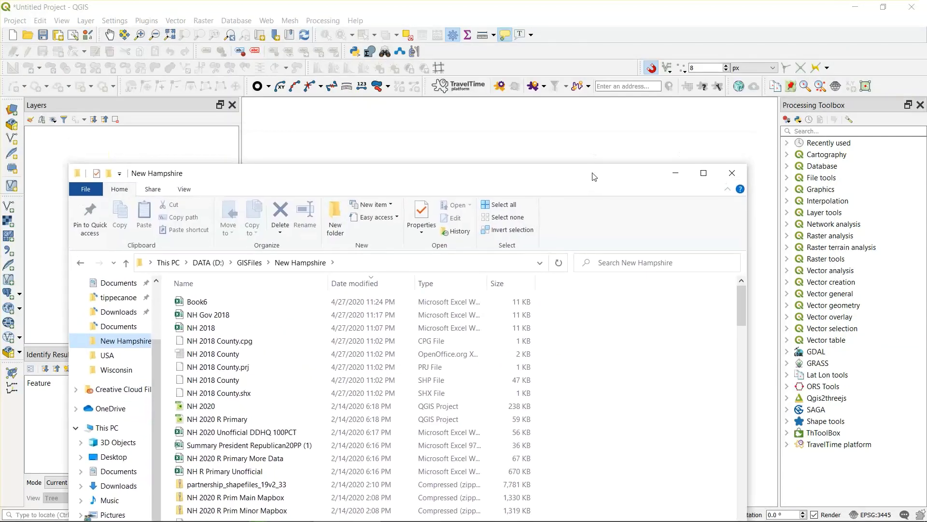
# Step: Drag NH Gov 2018 and NH 2018 County.shp onto the map, accept the transformation, and reorder layers
pyautogui.click(232, 314)
pyautogui.moveTo(230, 318); pyautogui.dragTo(358, 138)
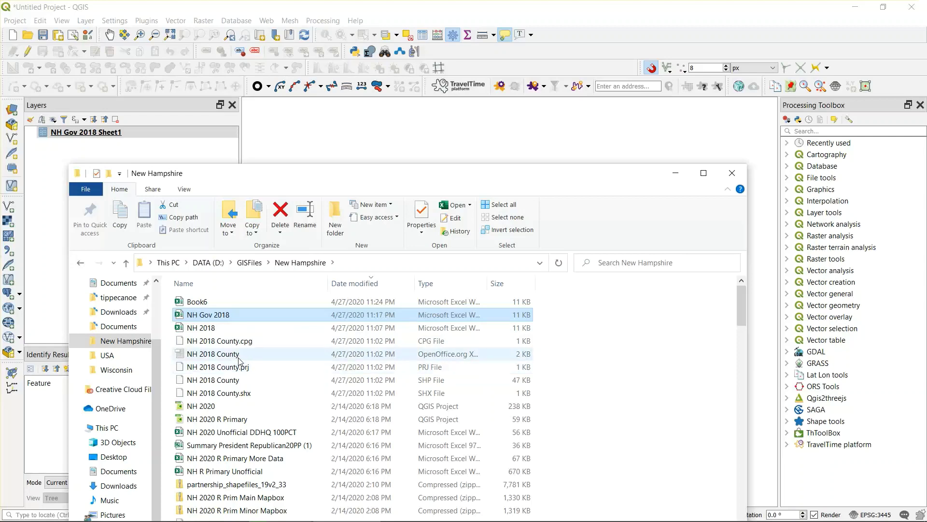
pyautogui.keyDown('ctrl'); pyautogui.click(244, 380); pyautogui.keyUp('ctrl')
pyautogui.click(244, 380)
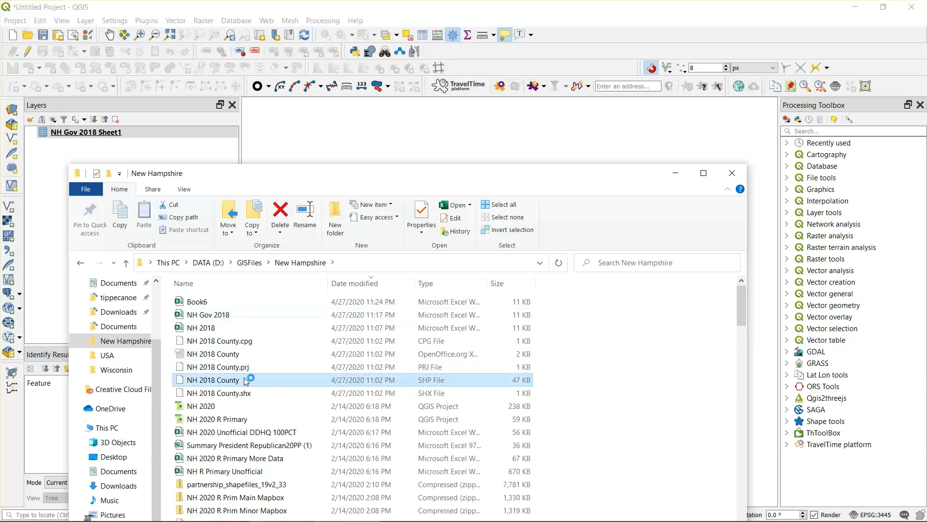
pyautogui.moveTo(244, 380); pyautogui.dragTo(364, 161)
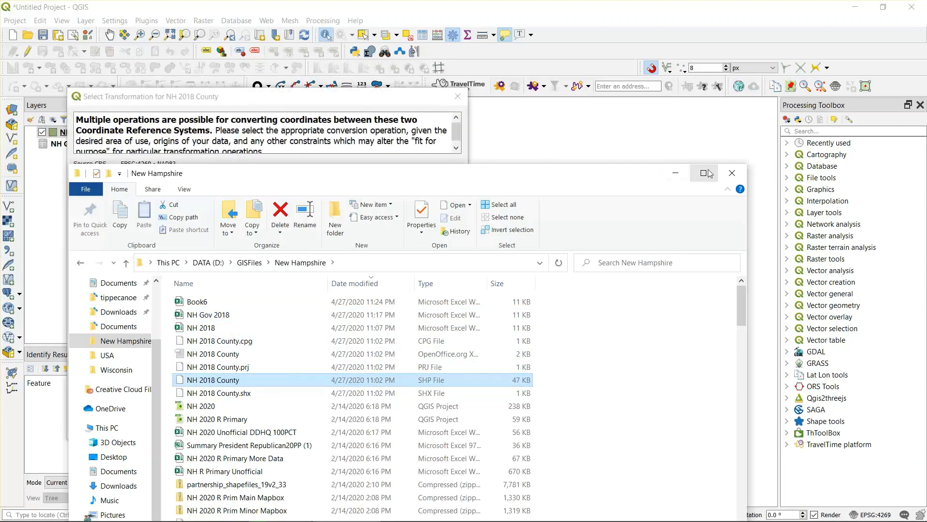
pyautogui.click(732, 172)
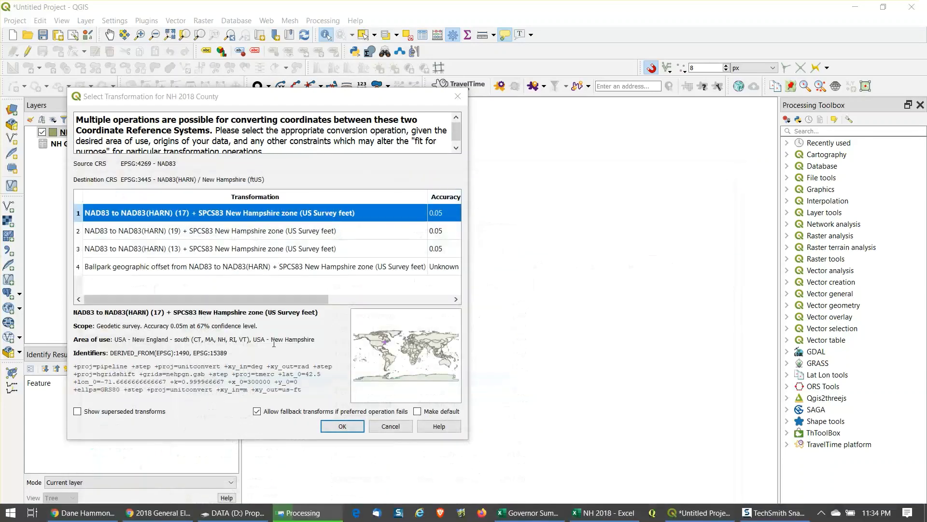
pyautogui.click(344, 427)
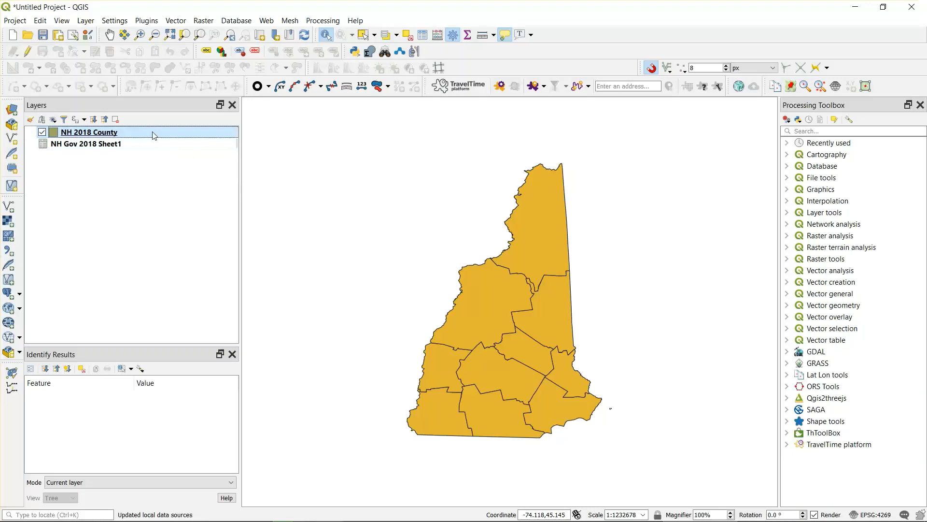
pyautogui.moveTo(153, 136); pyautogui.dragTo(141, 150)
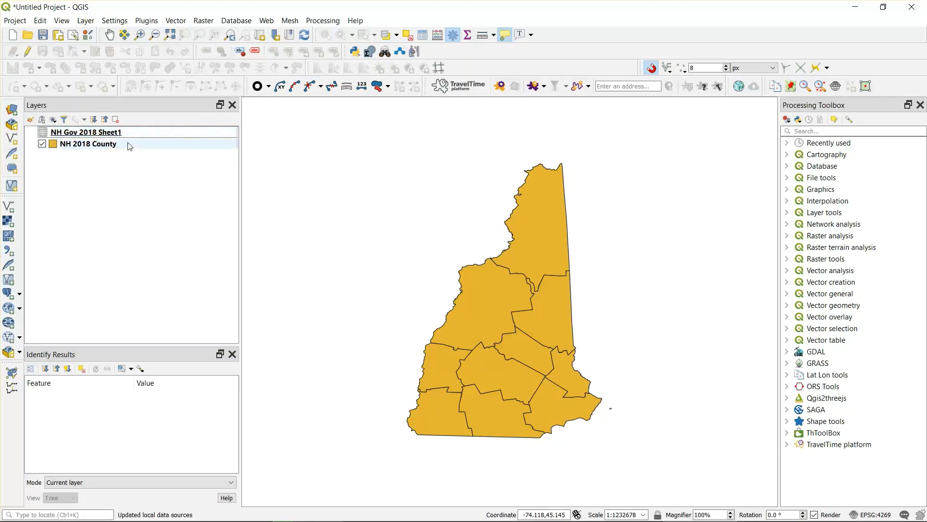
# Step: Add a vector join of NH Gov 2018 Sheet1 on Summary By Counties to NAME, with a custom prefix
pyautogui.click(117, 145)
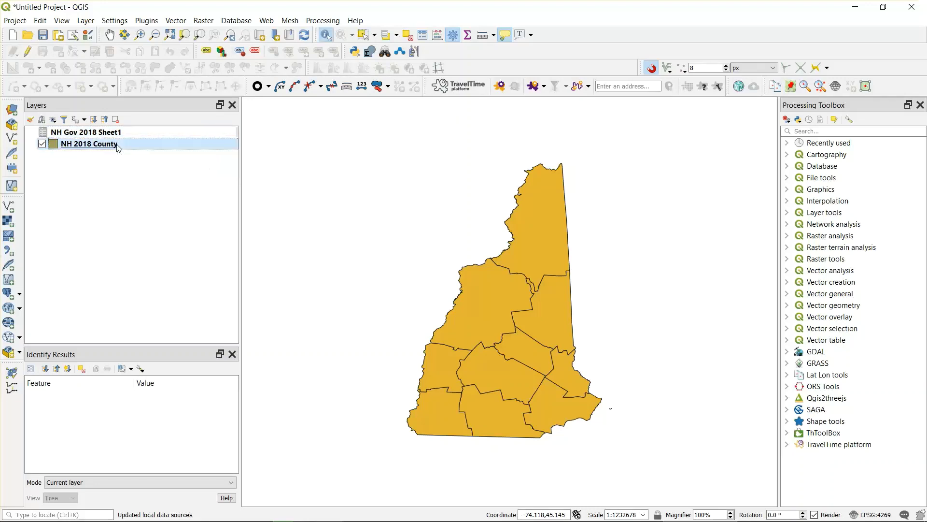
pyautogui.doubleClick(117, 146)
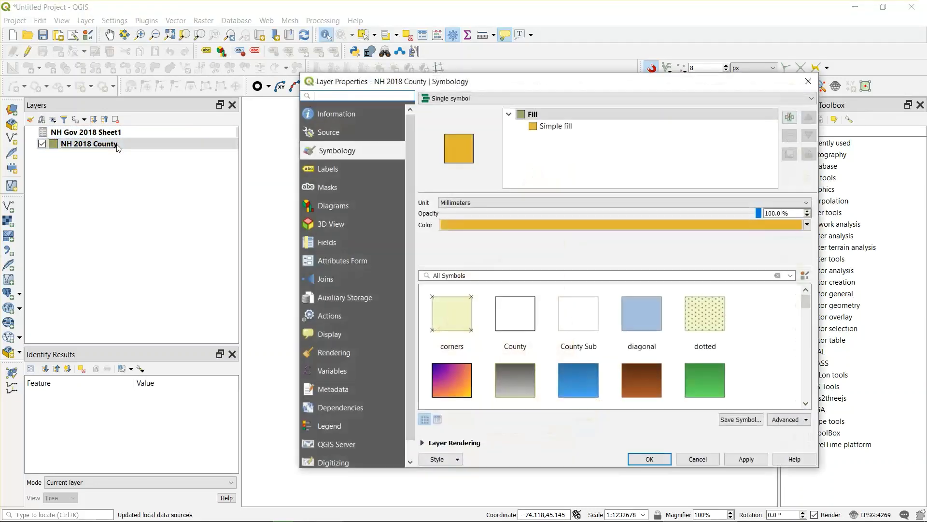
pyautogui.click(345, 278)
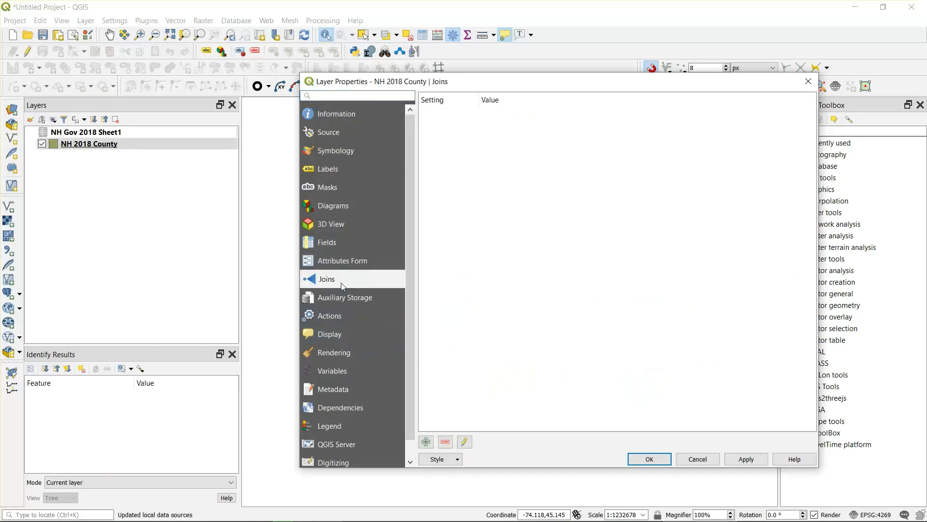
pyautogui.click(426, 442)
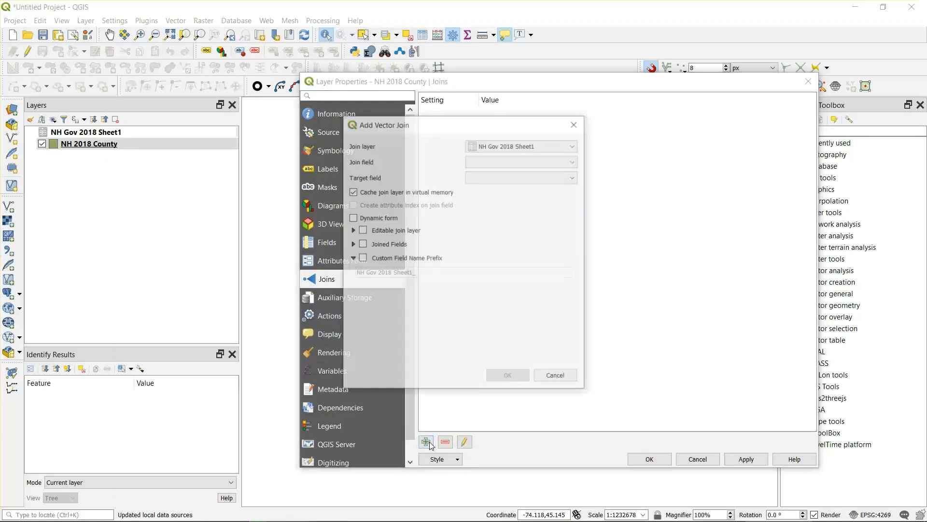
pyautogui.click(497, 160)
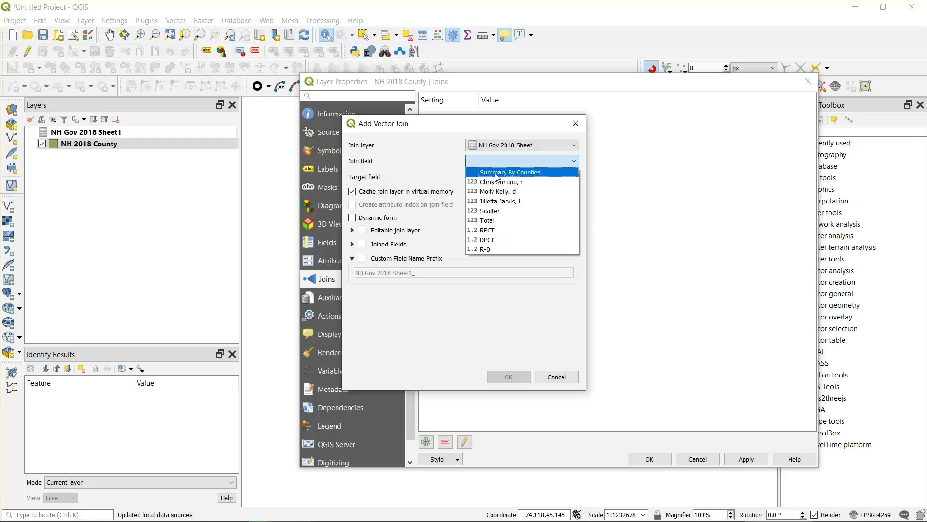
pyautogui.click(495, 173)
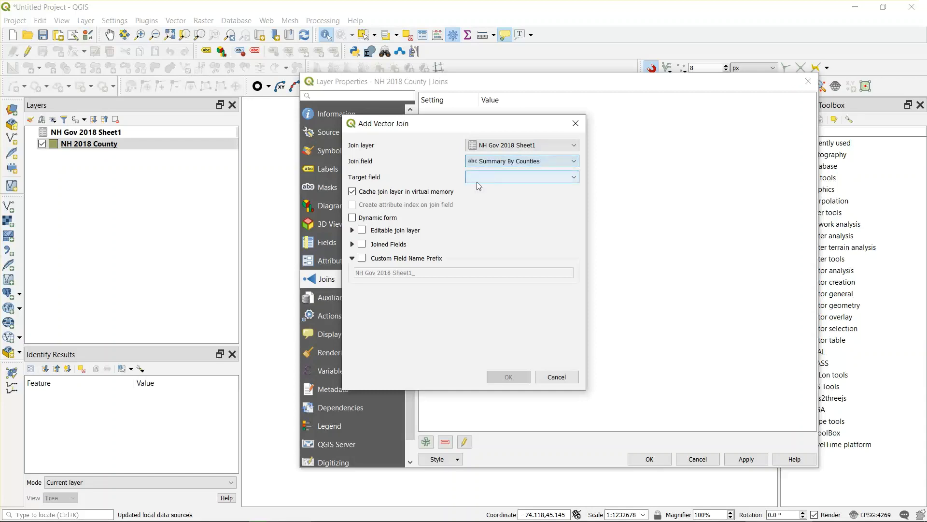
pyautogui.click(490, 179)
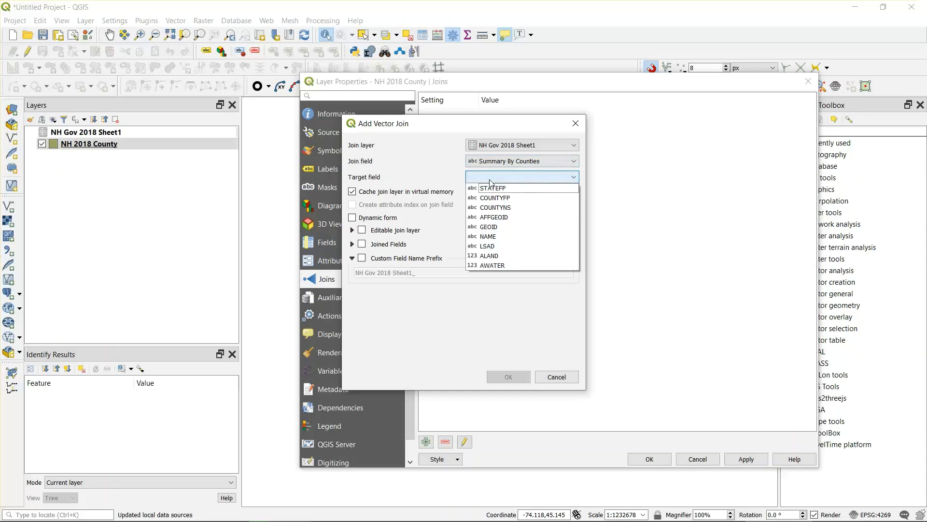
pyautogui.click(489, 236)
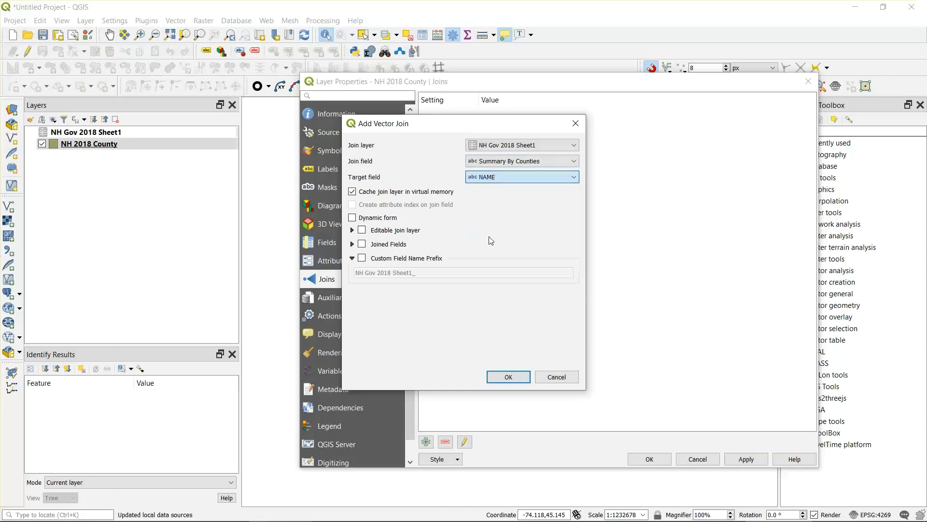
pyautogui.click(420, 261)
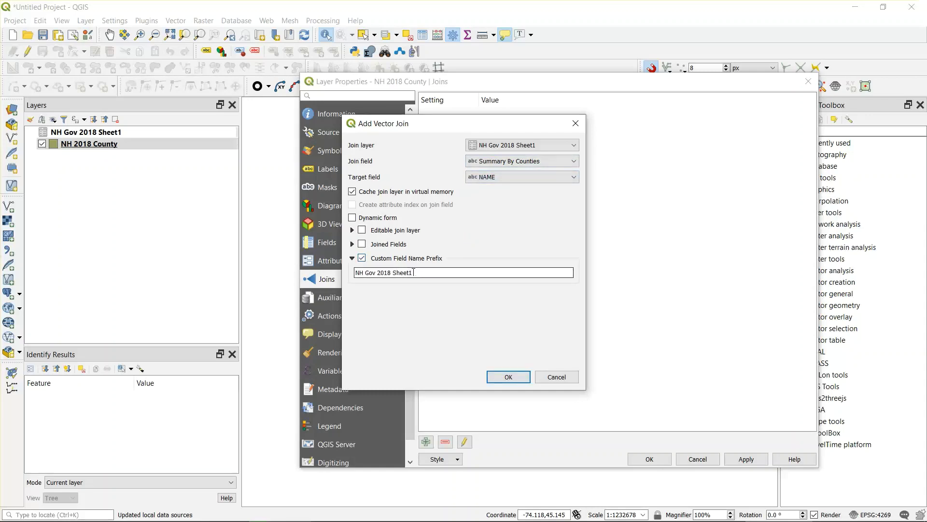
pyautogui.moveTo(413, 273); pyautogui.dragTo(279, 263)
pyautogui.write('G18_')
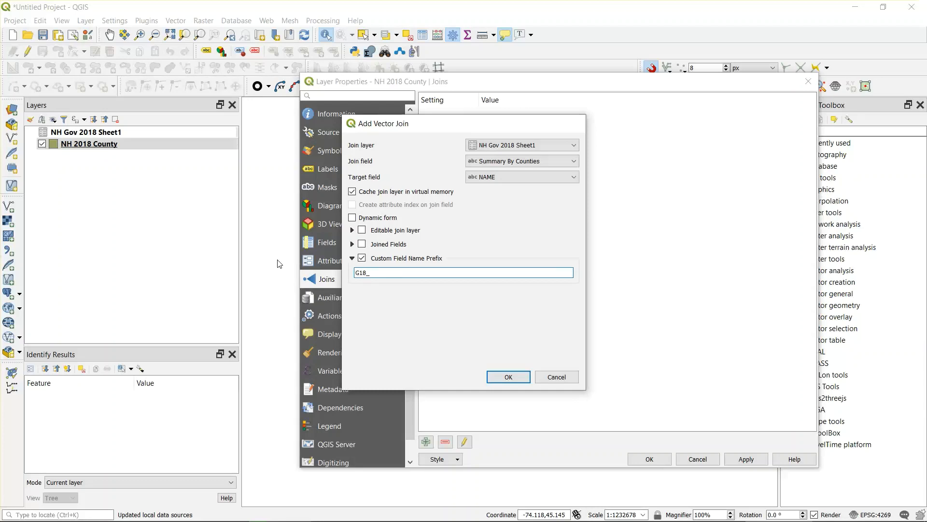
pyautogui.press('Return')
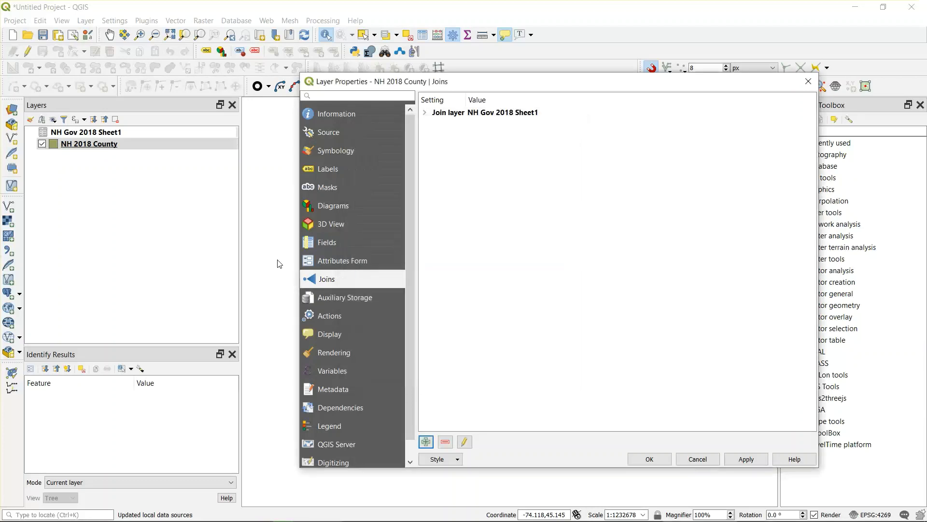
# Step: Load the 5 PCT Gradation Heat .qml style into the county layer's symbology
pyautogui.click(358, 150)
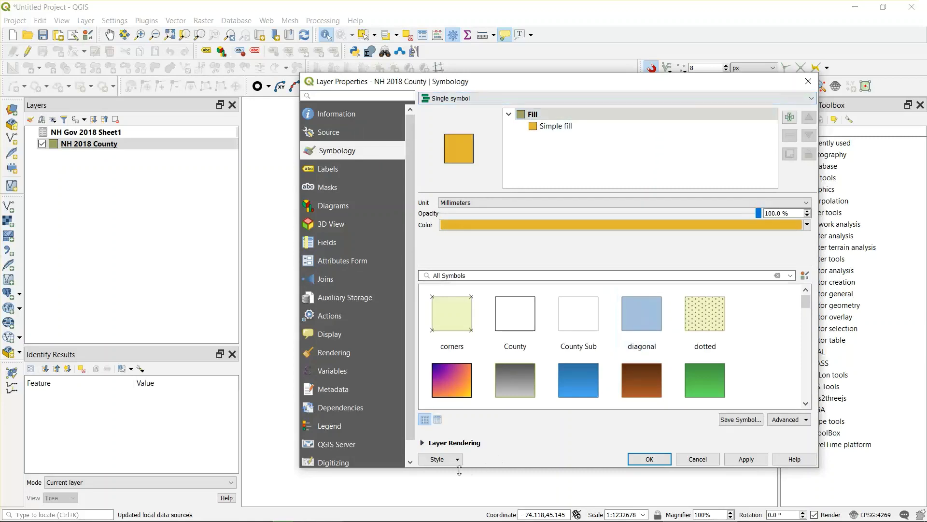
pyautogui.click(437, 459)
pyautogui.click(466, 364)
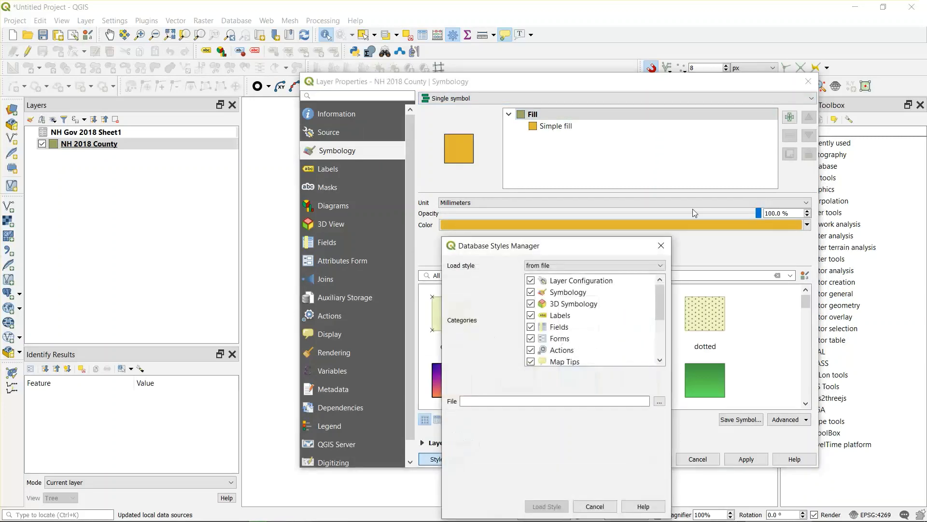
pyautogui.click(659, 402)
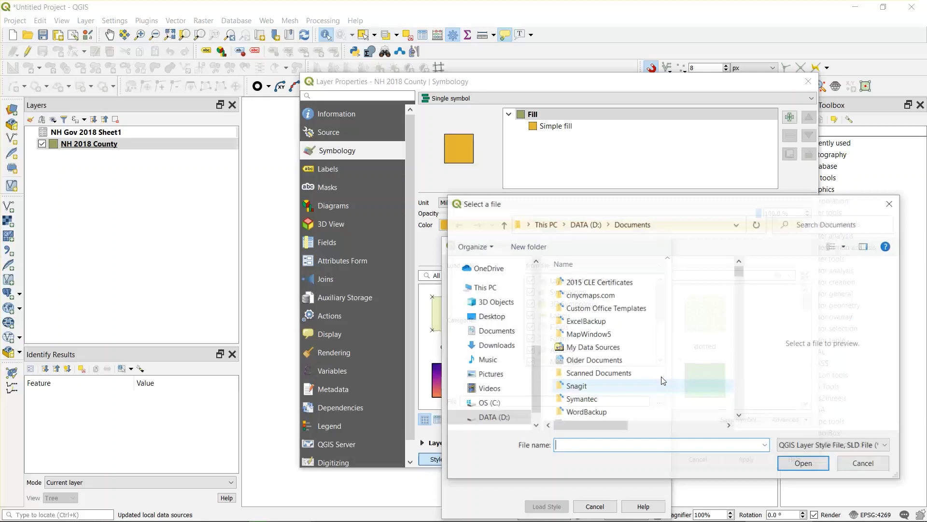
pyautogui.click(823, 224)
pyautogui.write('5 pct')
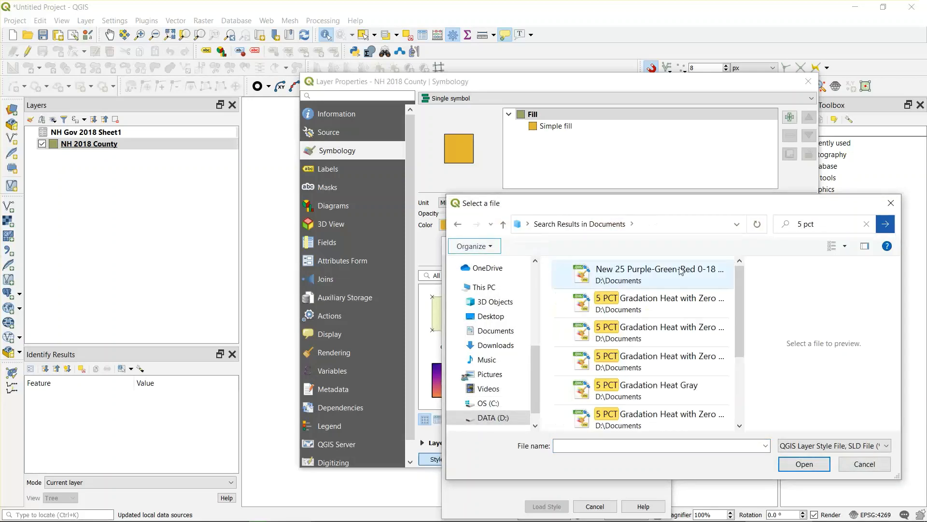
pyautogui.doubleClick(650, 297)
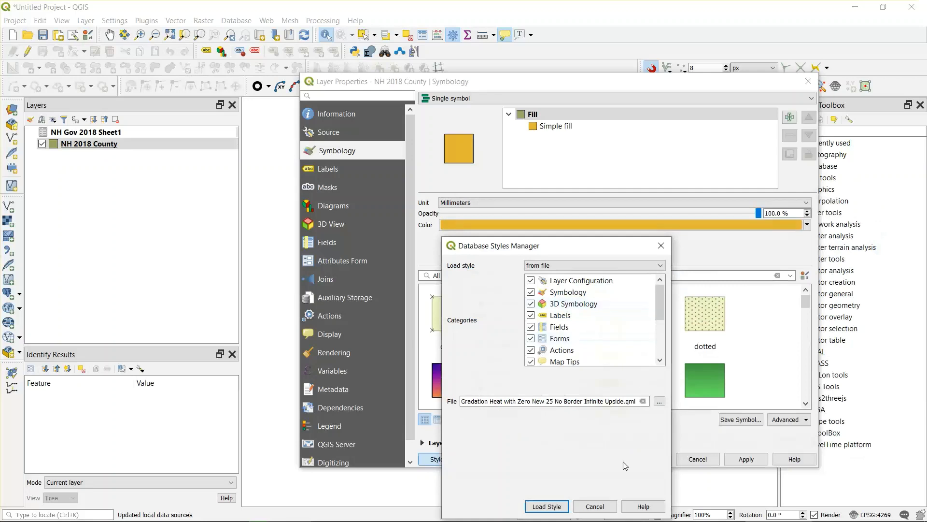
pyautogui.click(562, 504)
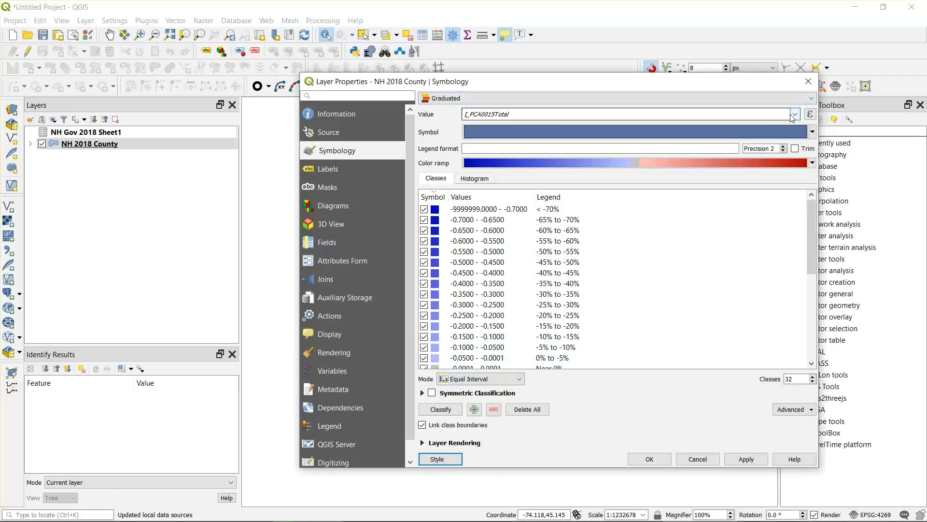
# Step: Classify the graduated style by the G18_R-D field and apply it to the map
pyautogui.click(794, 114)
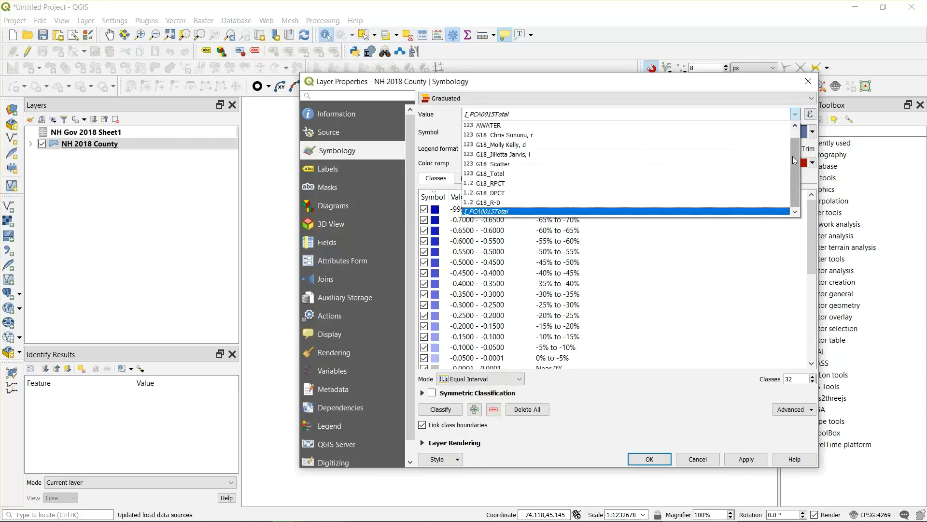
pyautogui.click(704, 202)
pyautogui.click(744, 458)
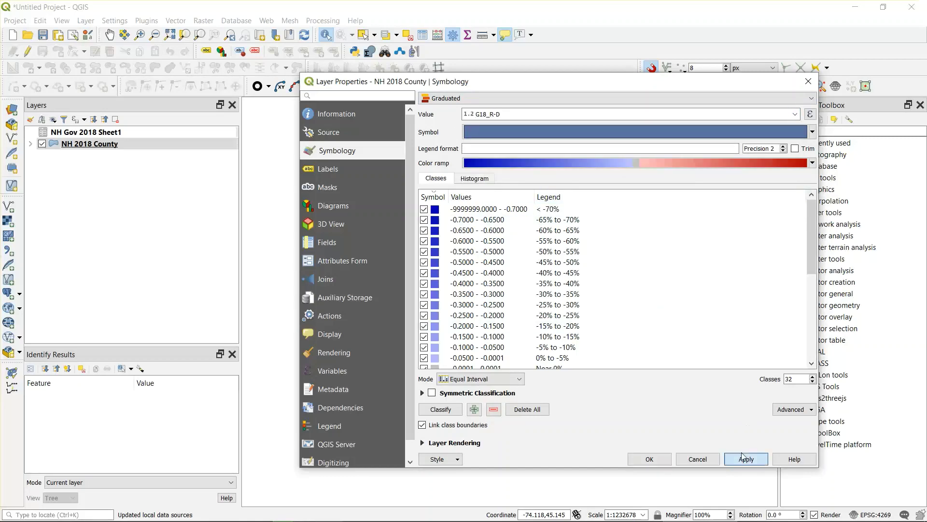
pyautogui.click(648, 458)
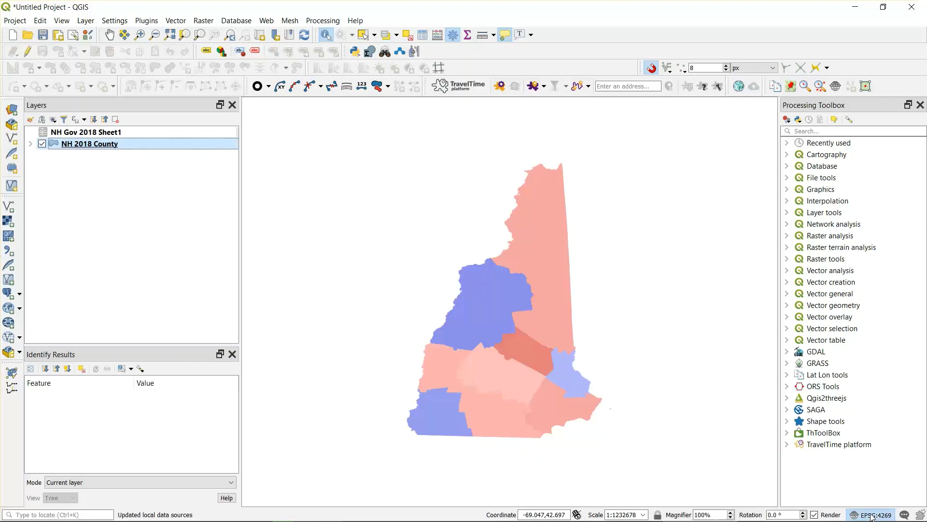
# Step: Filter the CRS list for 'new hampshire' and apply NAD83(HARN) / New Hampshire (ftUS), EPSG:3445
pyautogui.click(872, 516)
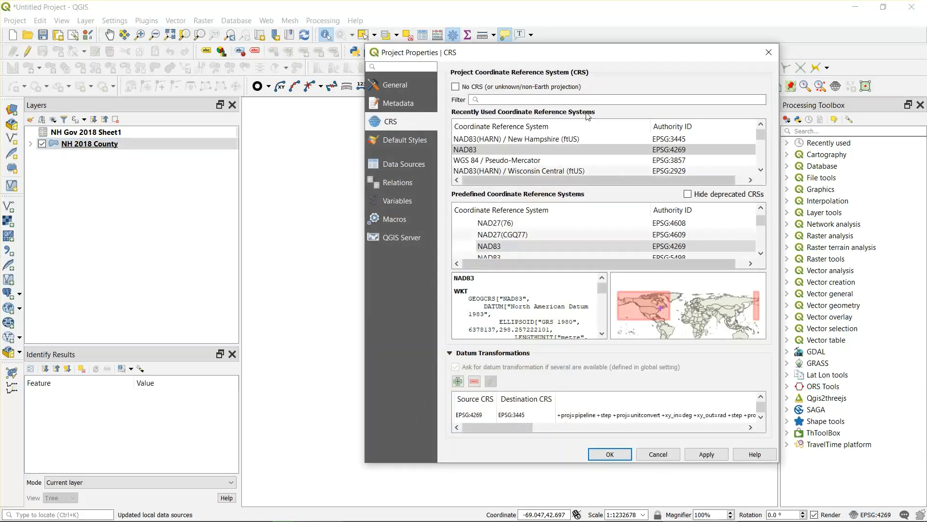
pyautogui.click(573, 102)
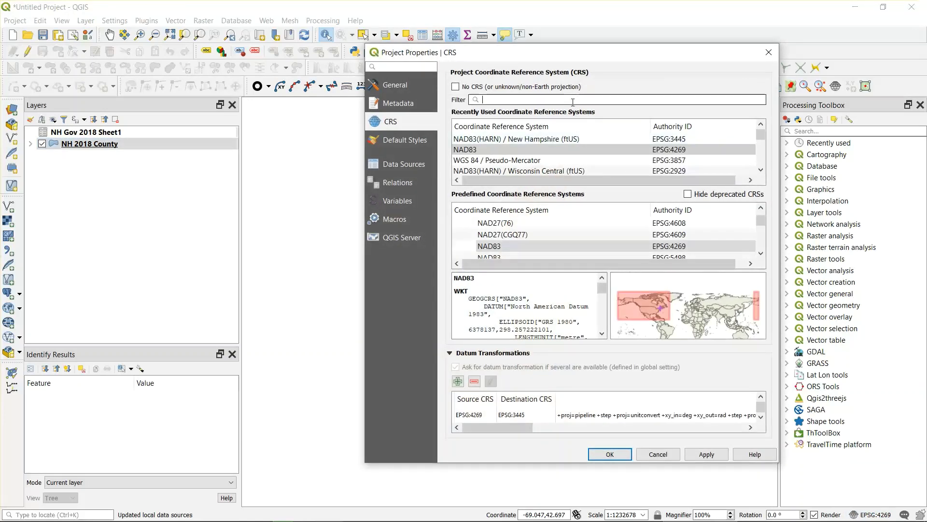
pyautogui.write('new hams')
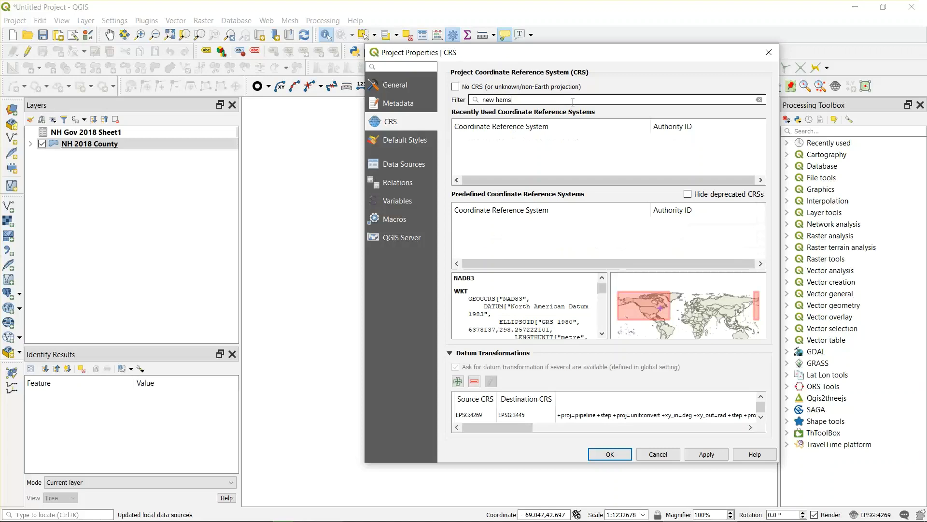
pyautogui.press('BackSpace')
pyautogui.write('pshire')
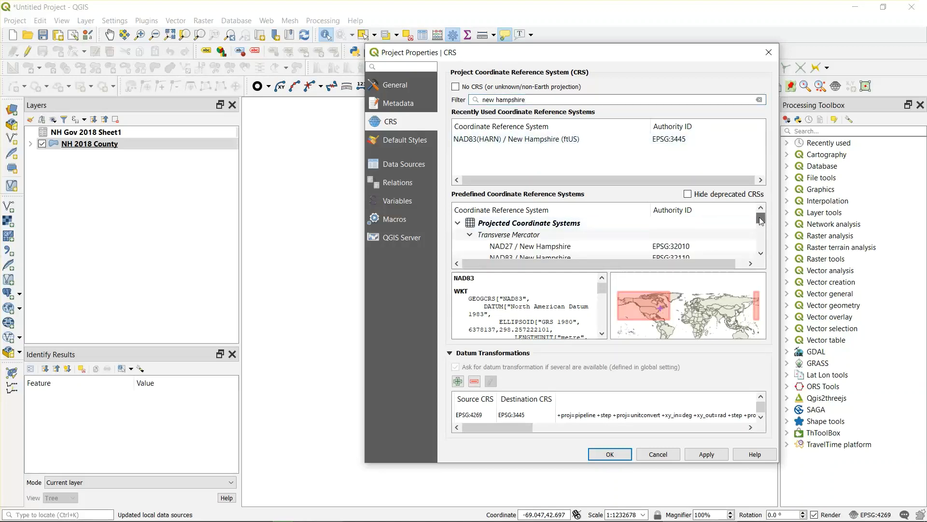
pyautogui.moveTo(760, 218)
pyautogui.mouseDown()
pyautogui.moveTo(761, 229)
pyautogui.moveTo(758, 209)
pyautogui.mouseUp()
pyautogui.click(615, 142)
pyautogui.click(704, 453)
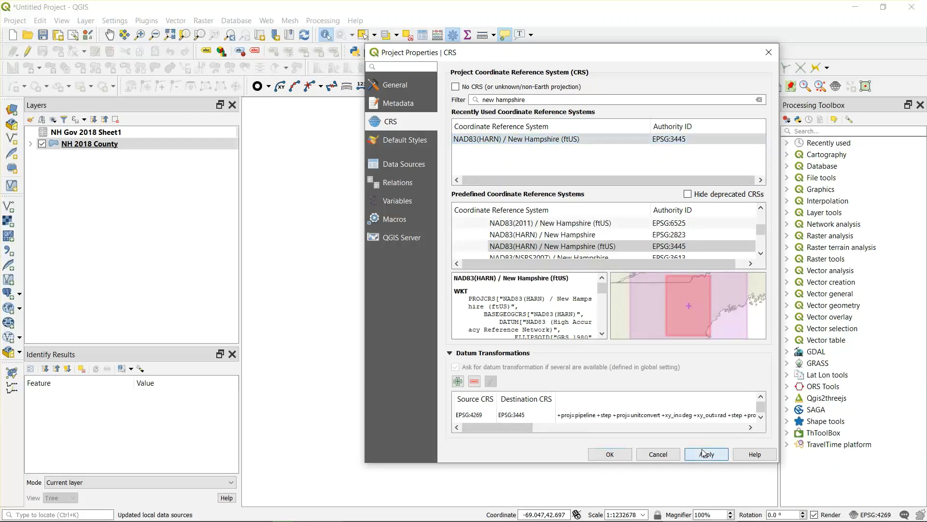
pyautogui.click(609, 454)
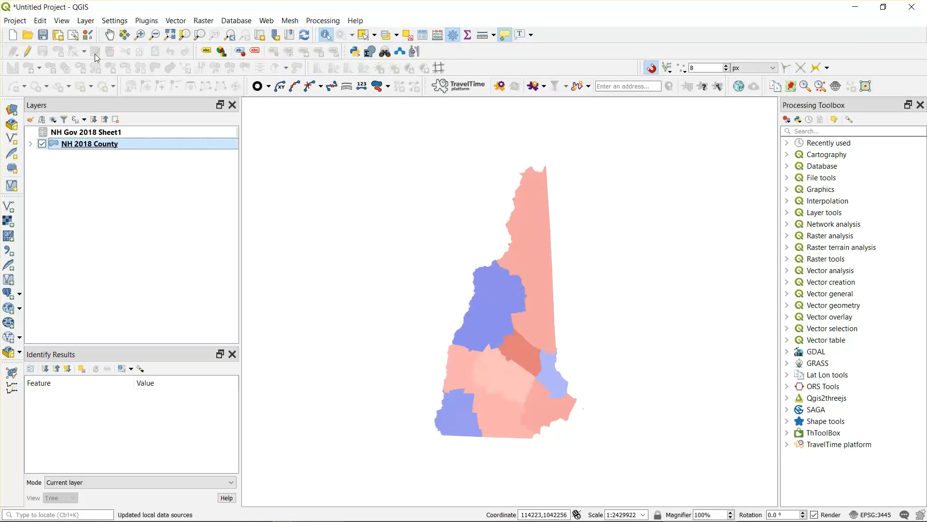
pyautogui.click(22, 24)
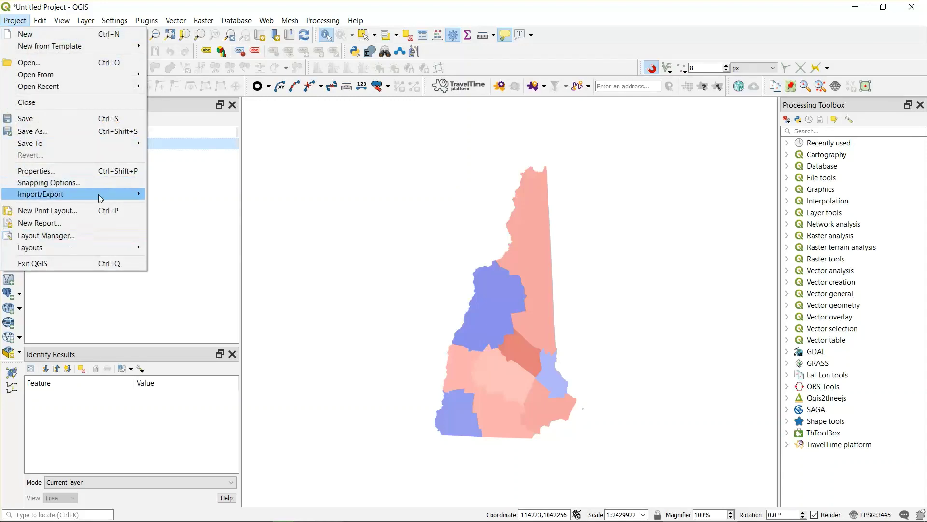
pyautogui.moveTo(100, 196)
pyautogui.click(191, 196)
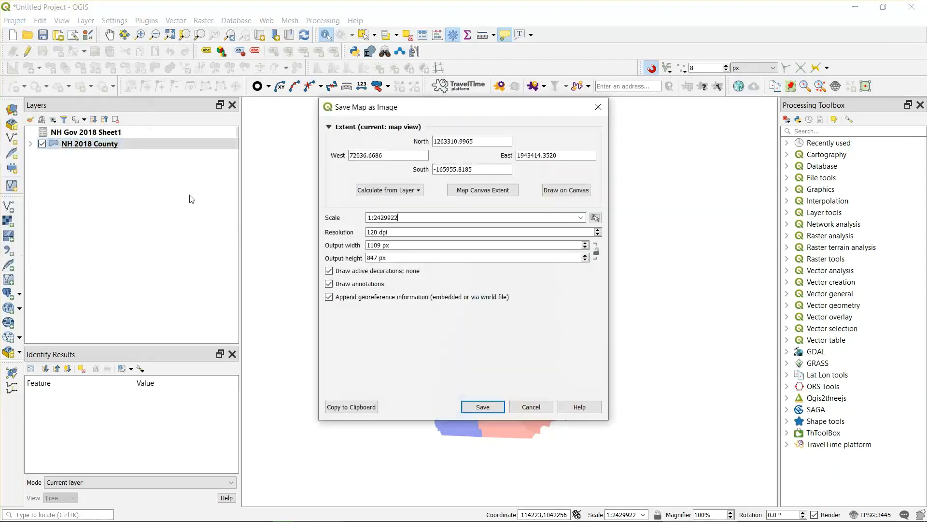
pyautogui.click(488, 409)
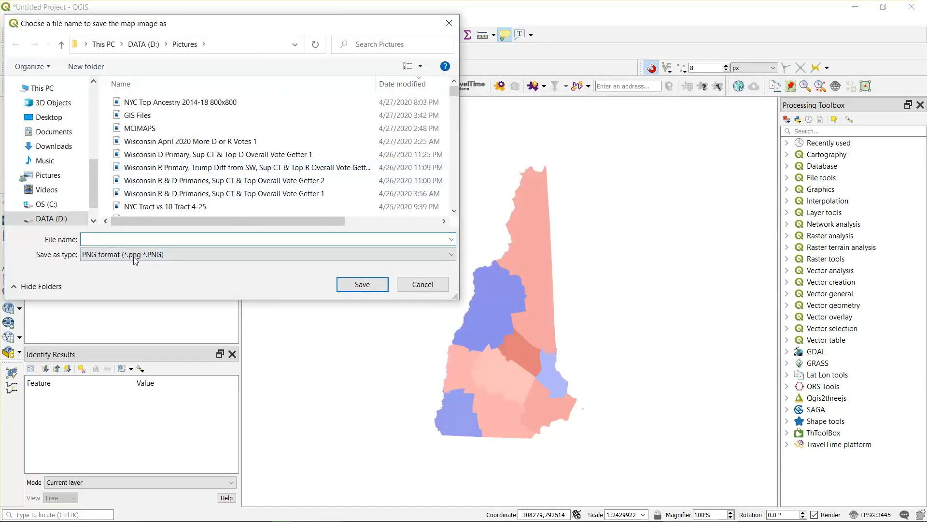
pyautogui.click(449, 23)
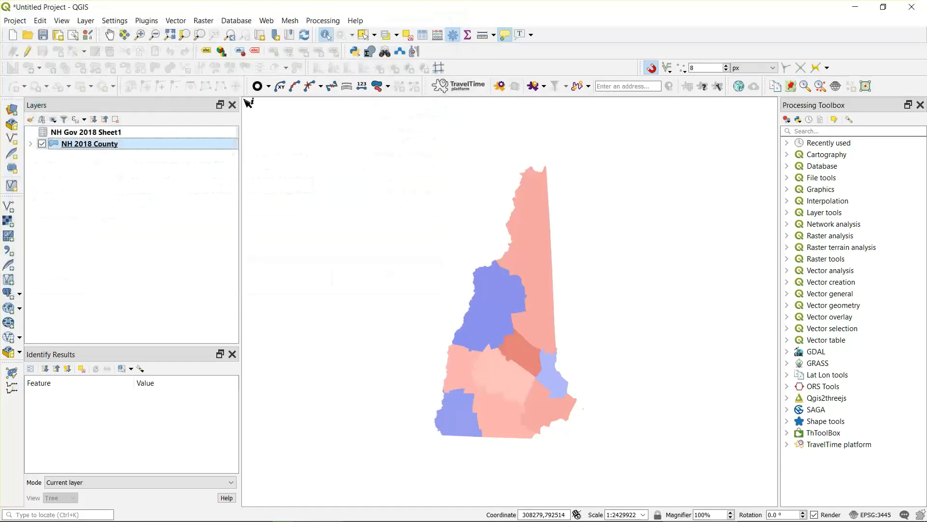
# Step: Save the QGIS project as NH 2018 in the GISFiles > New Hampshire folder
pyautogui.click(45, 38)
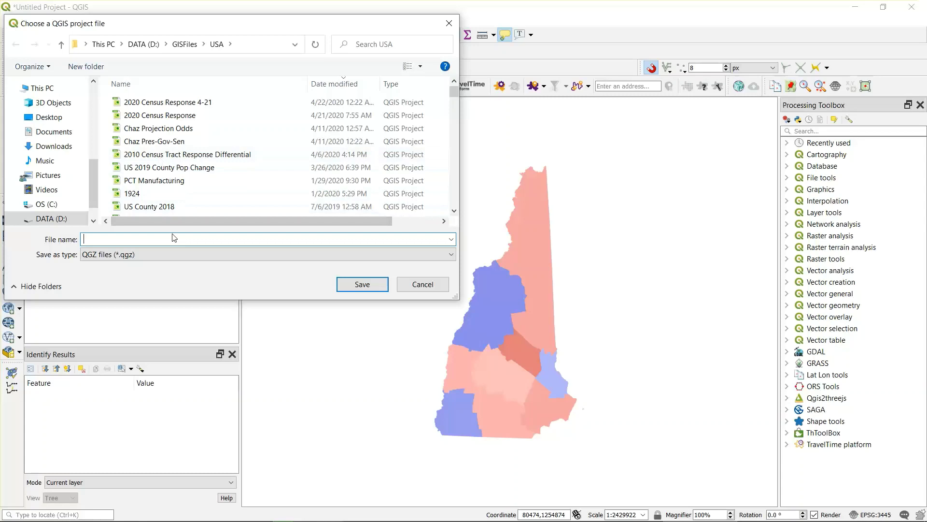
pyautogui.click(184, 45)
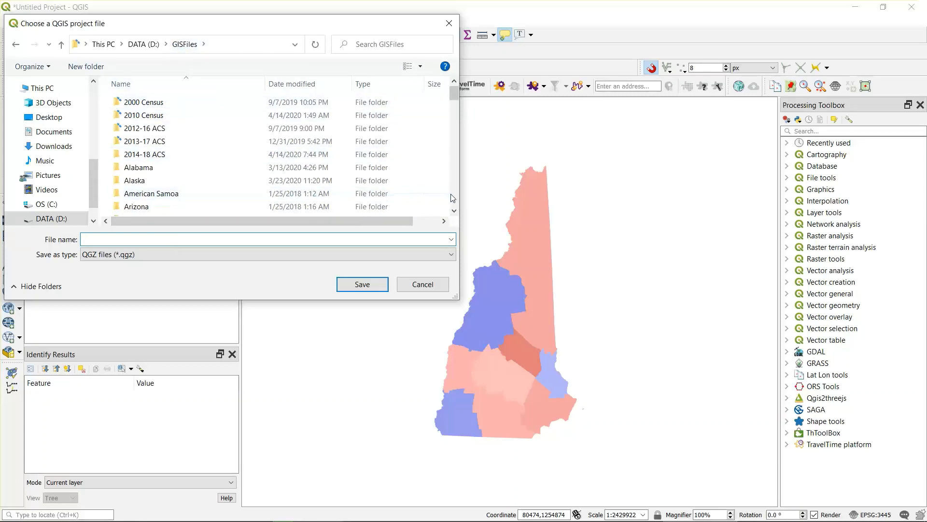
pyautogui.scroll(-7, 451, 193)
pyautogui.scroll(-3, 452, 197)
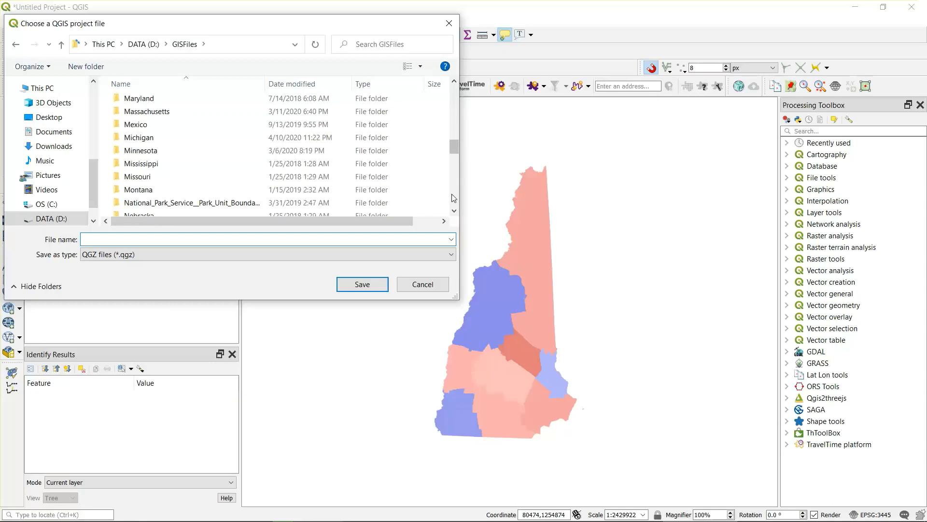
pyautogui.scroll(-3, 453, 194)
pyautogui.doubleClick(271, 124)
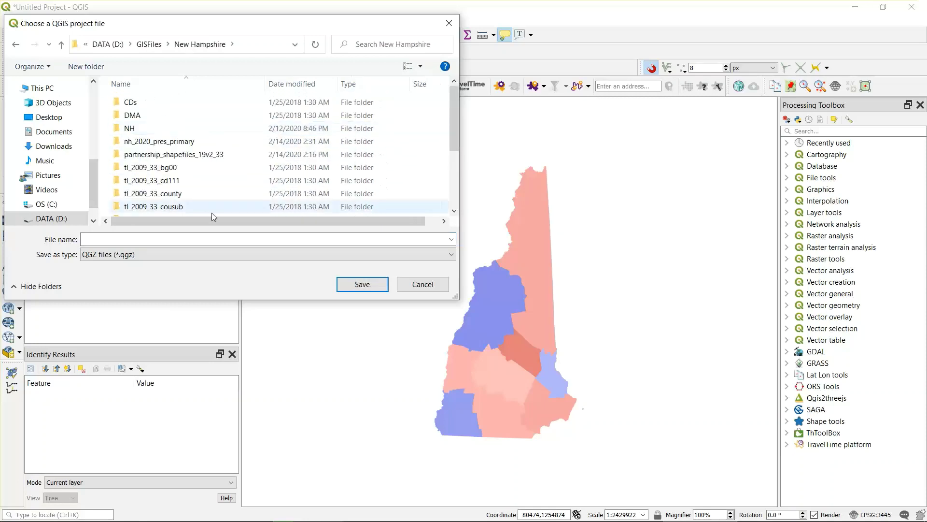
pyautogui.click(211, 239)
pyautogui.write('NH 2018')
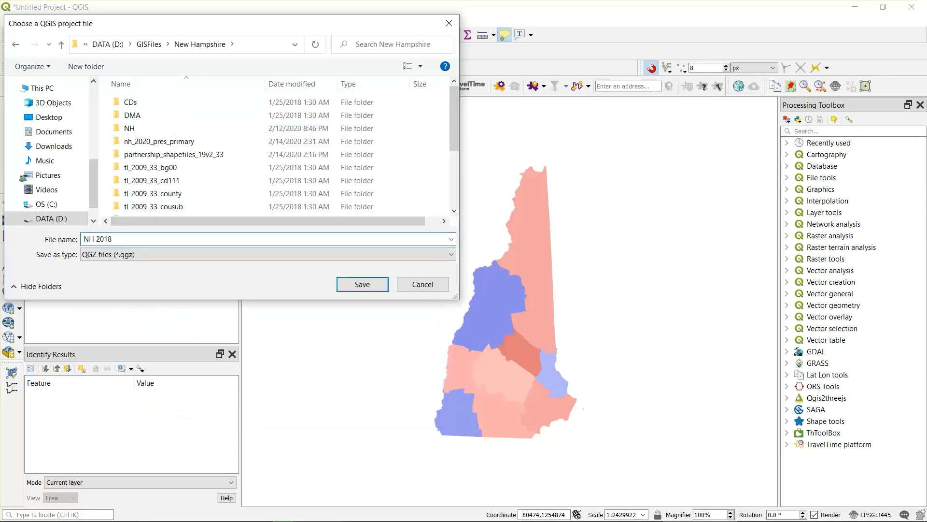
pyautogui.press('Return')
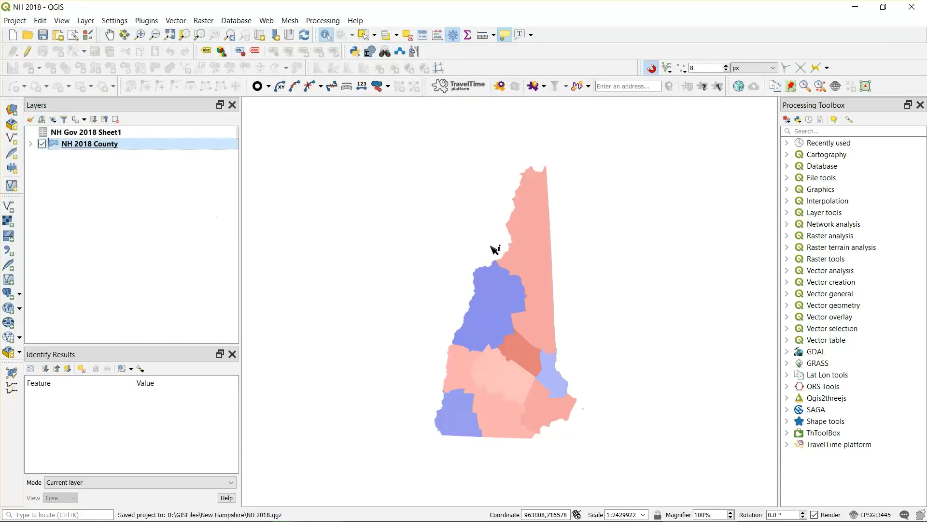